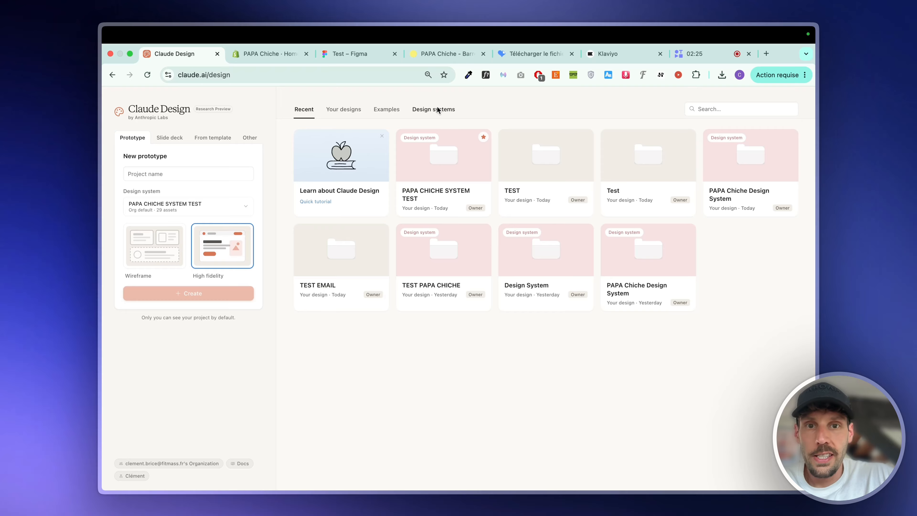
Start a new design system and move the PAPA Chiche website's browser tab next to the setup form's tab
left_click(437, 109)
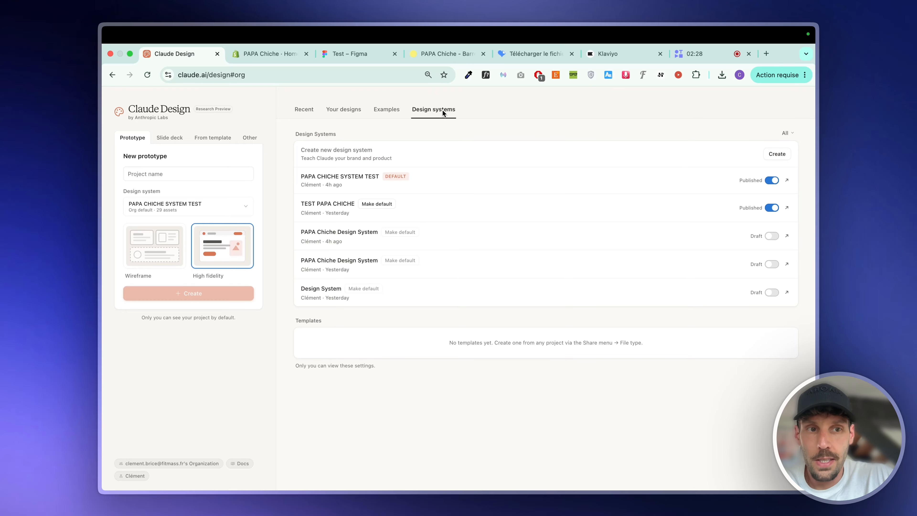
left_click(774, 154)
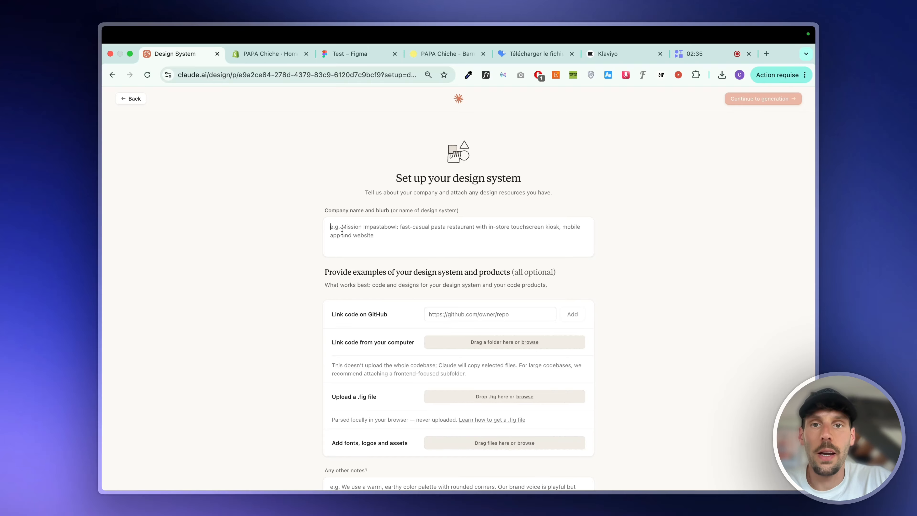
left_click_drag(443, 55, 279, 62)
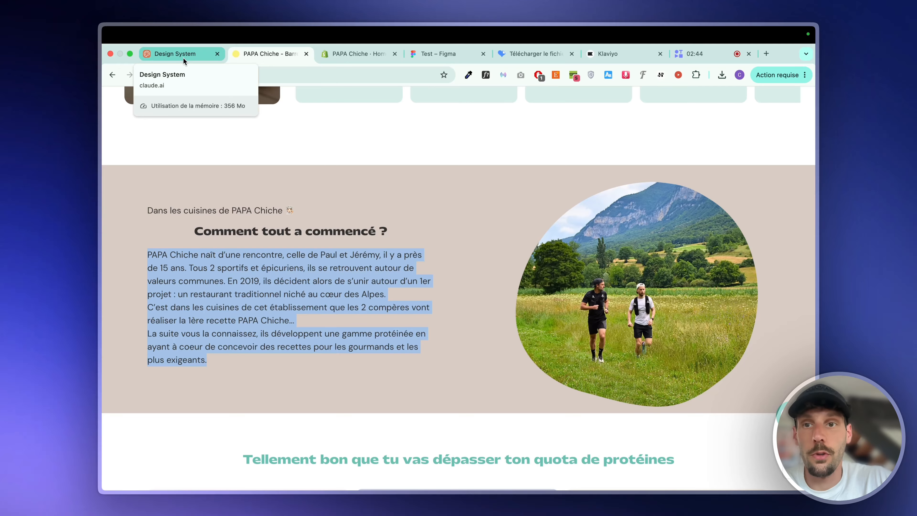
Enter "PAPA CHICHE -" as the company name and blurb of the new design system
left_click(182, 58)
triple_click(326, 211)
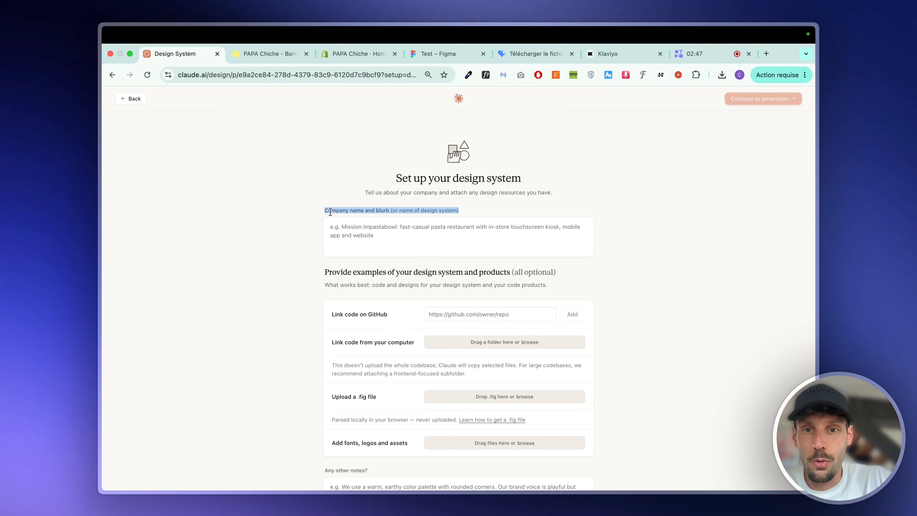
left_click(361, 230)
type("PAPA Chiche")
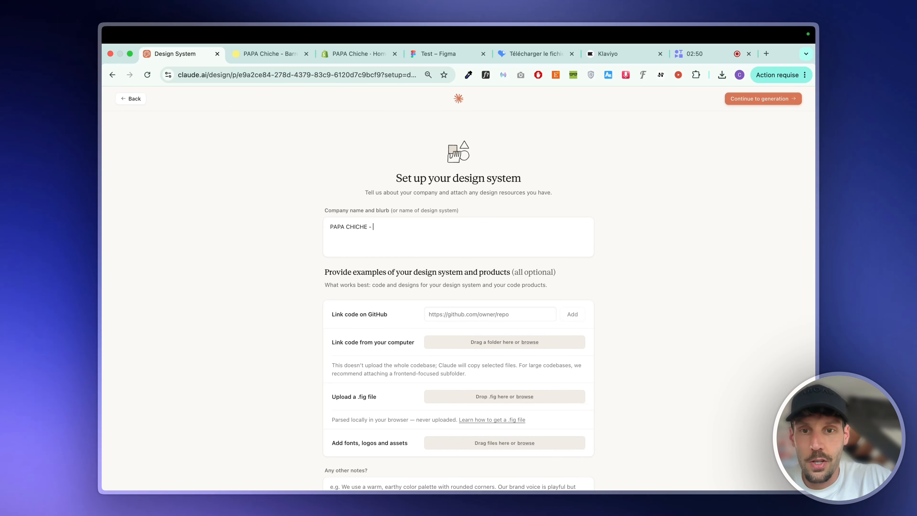
Copy the "Comment tout a commencé ?" story text from the PAPA Chiche website and add it after the company name in the blurb
left_click(268, 54)
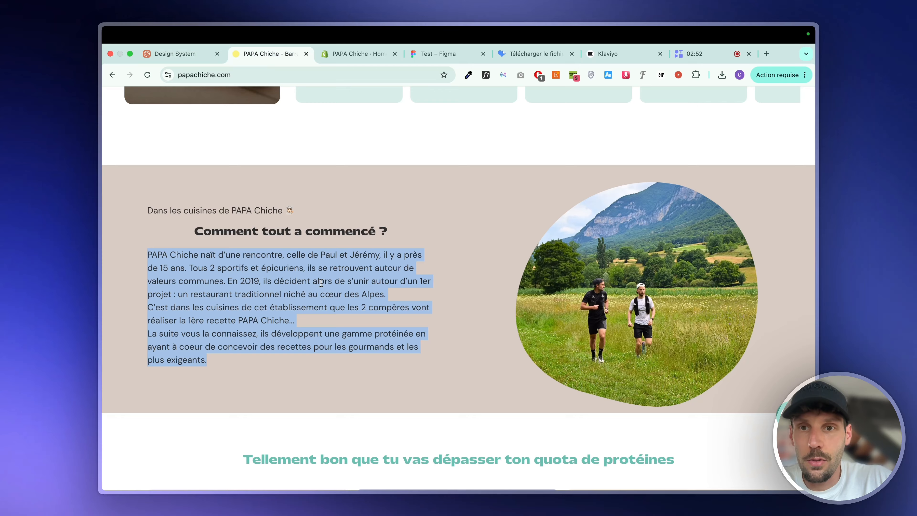
right_click(252, 254)
left_click(266, 272)
scroll(360, 278, "up", 15)
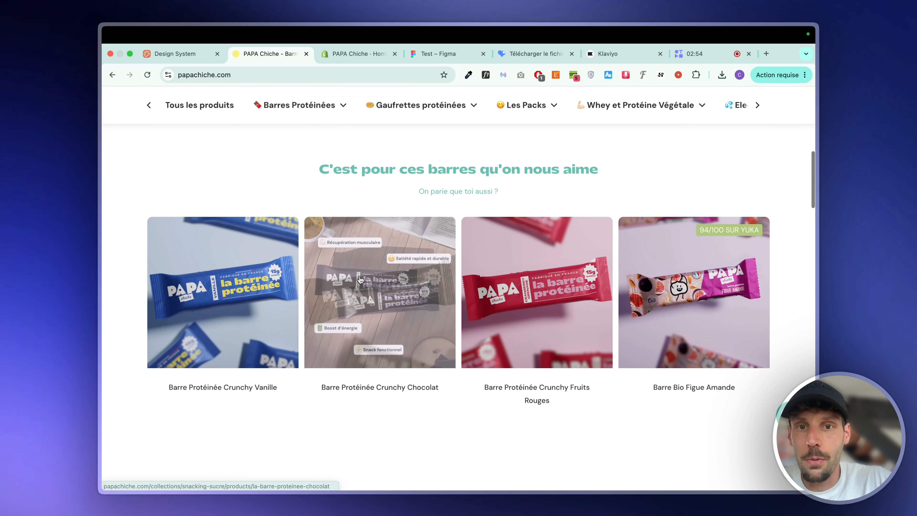
scroll(360, 278, "down", 15)
left_click(183, 53)
type("PAPA Chiche naît d’une rencontre, celle de Paul et Jérémy, il y a près de 15 ans. Tous 2 sportifs et épicuriens, ils se retrouvent autour de valeurs communes. En 2019, ils décident alors de s’unir autour d’un 1er projet : un restaurant traditionnel niché au cœur des Alpes. C’est dans les cuisines de cet établissement que les 2 compères vont réaliser la 1ère recette PAPA Chiche... La suite vous la connaissez, ils développent une gamme protéinée en ayant à coeur de concevoir des recettes pour les gourmands et les plus exigeants.")
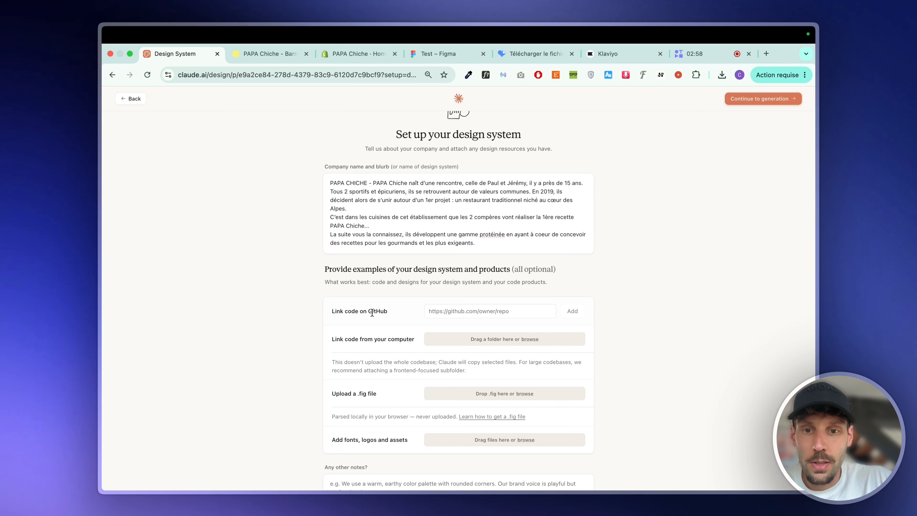
Examine the optional sources for design system examples, focusing on linking code from GitHub or from the computer
triple_click(372, 313)
scroll(421, 345, "down", 3)
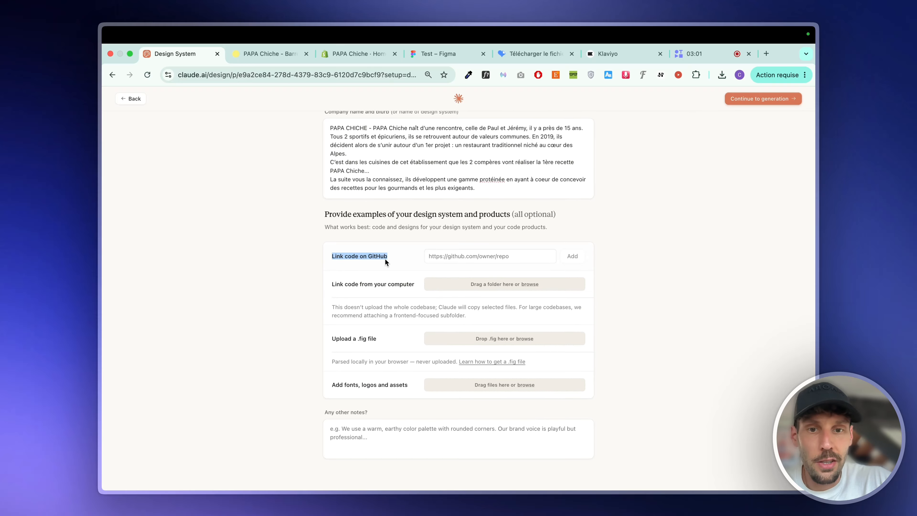
left_click(328, 208)
left_click_drag(328, 209, 619, 440)
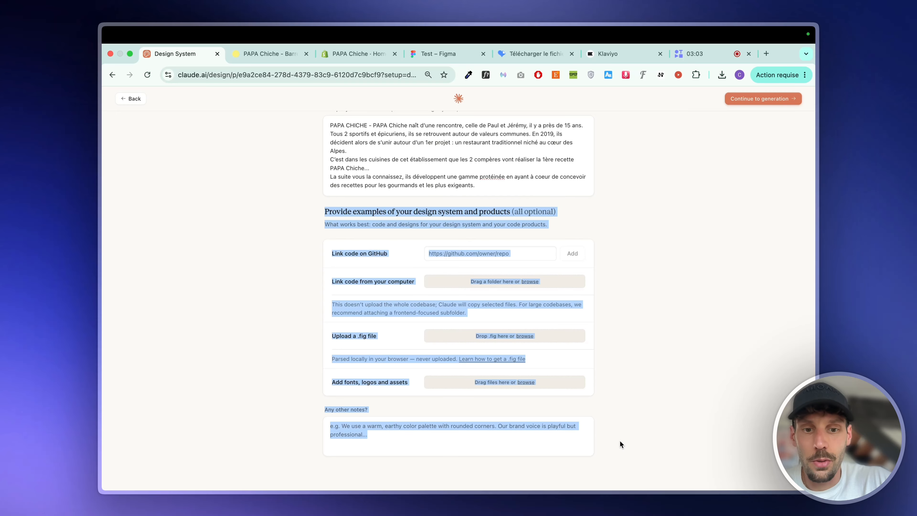
left_click(620, 441)
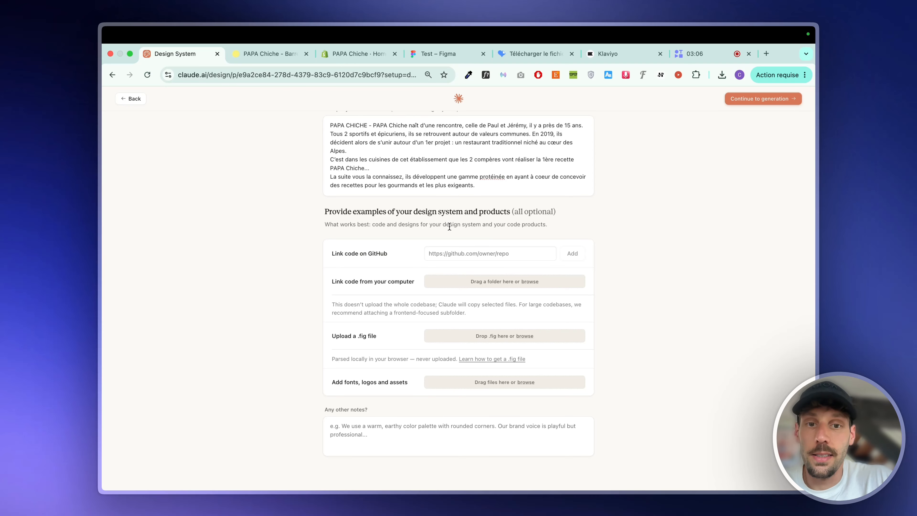
triple_click(358, 253)
left_click(384, 281)
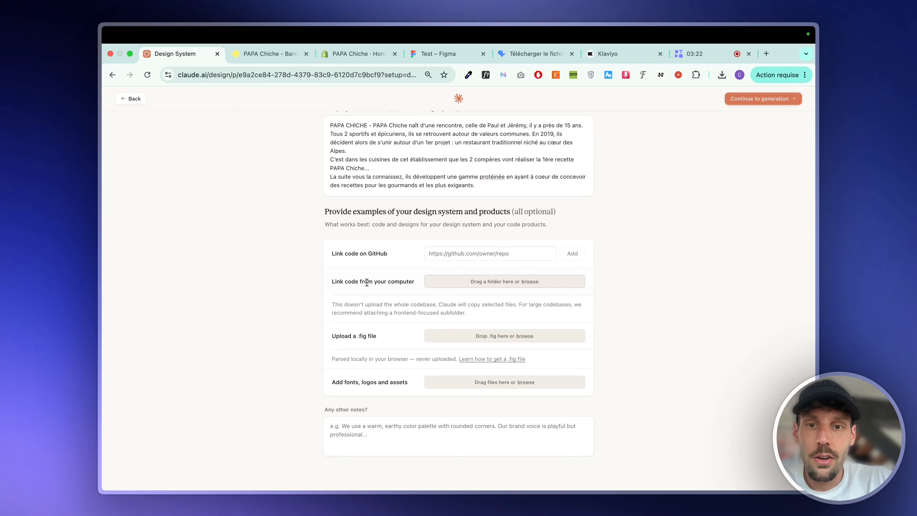
Switch to the Shopify admin and request the theme file of the current theme "[PROD] - Thème Papa Chiche"
left_click(361, 58)
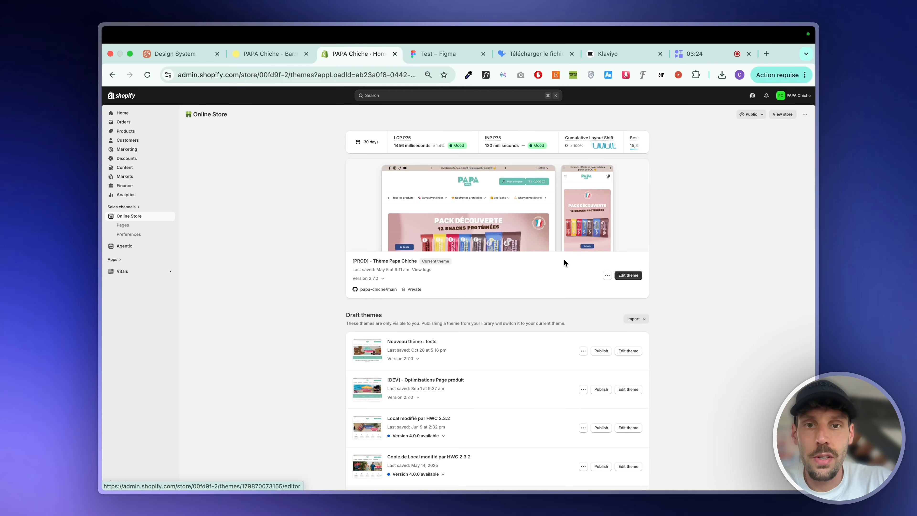
left_click(607, 275)
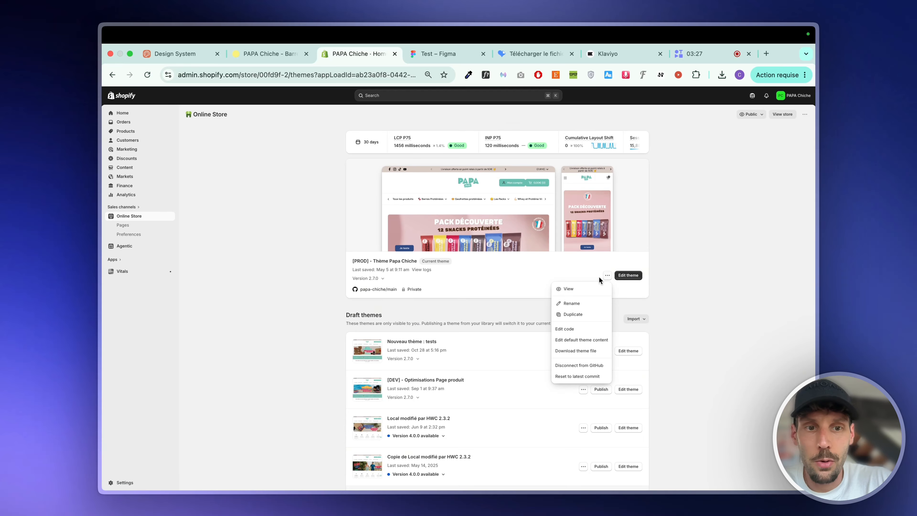
left_click(569, 350)
left_click(539, 305)
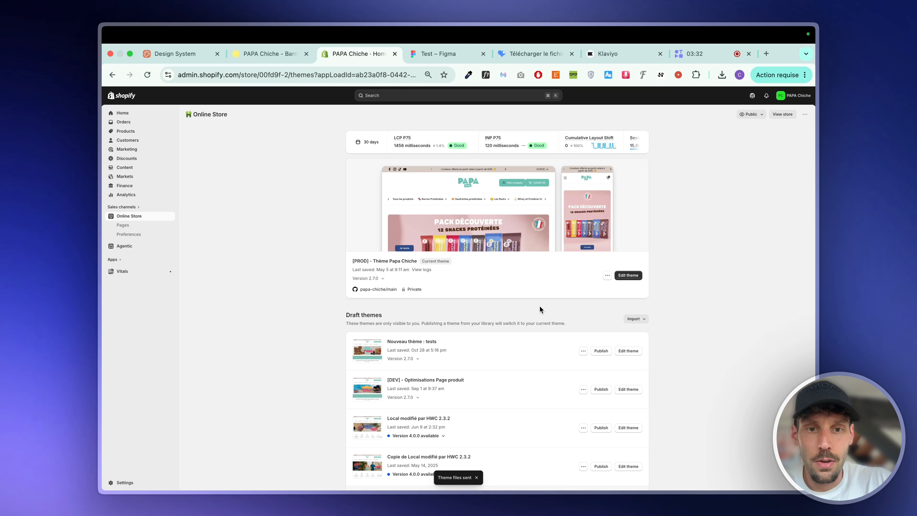
Return to the design system setup and link the exported PAPA Chiche theme folder from the computer as code
left_click(172, 55)
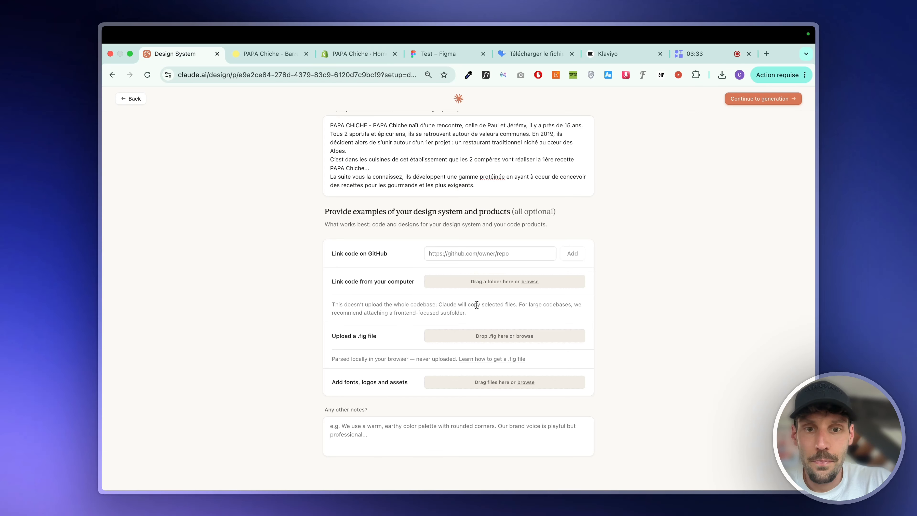
left_click(530, 281)
left_click(289, 368)
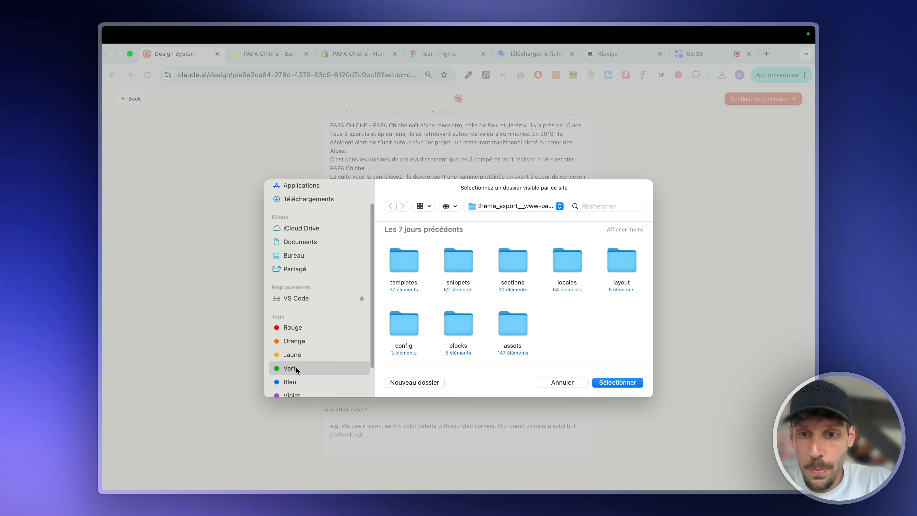
left_click(458, 253)
key("Return")
scroll(397, 339, "down", 1)
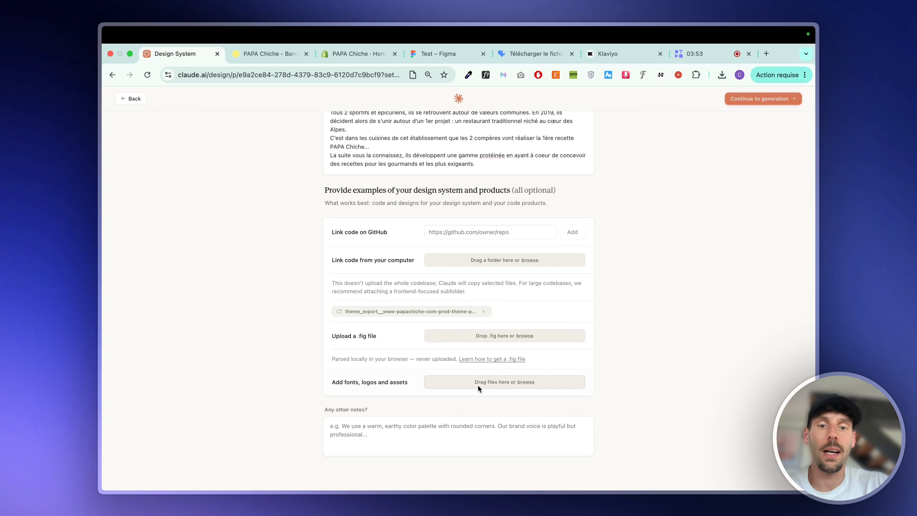
Add the green-tagged files Pack_450g_test_eventail_-100_1.webp, Panachage_-100.webp, PapaChiche-logo-bleu.svg, Visuel_Mailing_2.webp and DM_Sans.zip as fonts, logos and assets
left_click(514, 382)
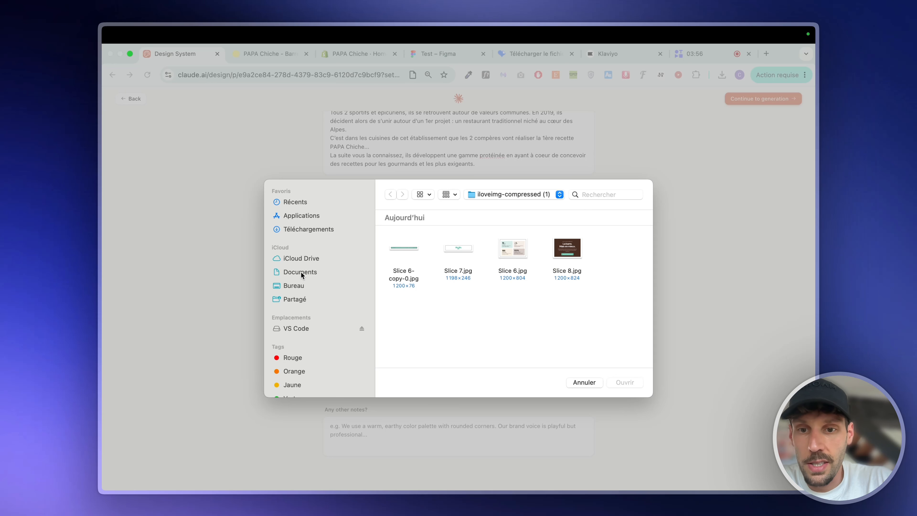
scroll(301, 346, "down", 3)
left_click(298, 363)
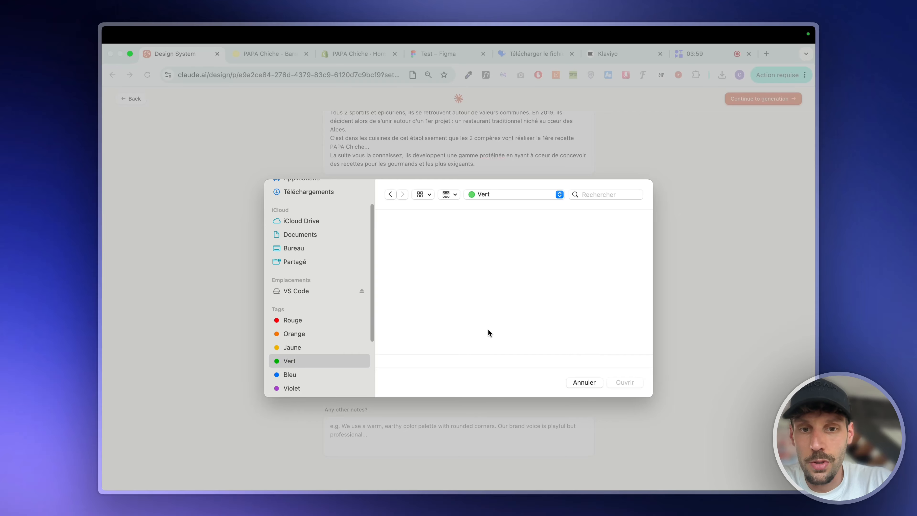
left_click(564, 259)
left_click(619, 252, "super")
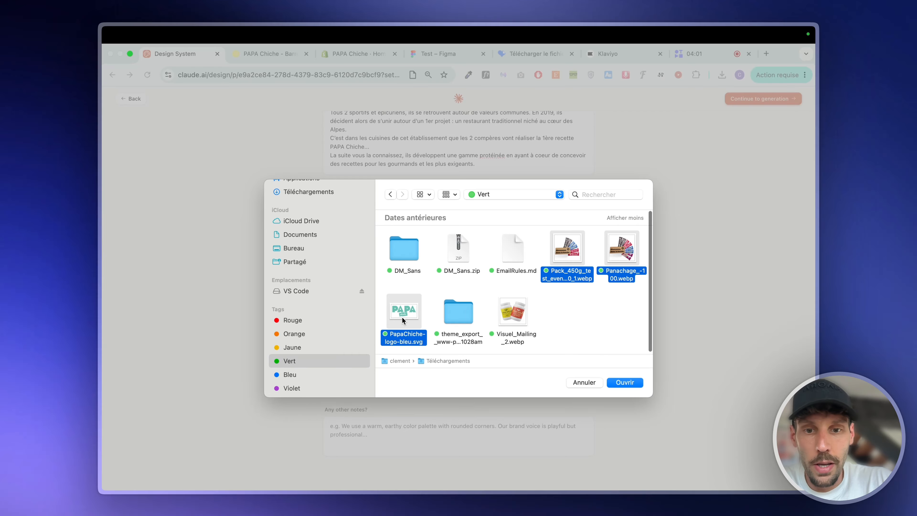
left_click(517, 315, "super")
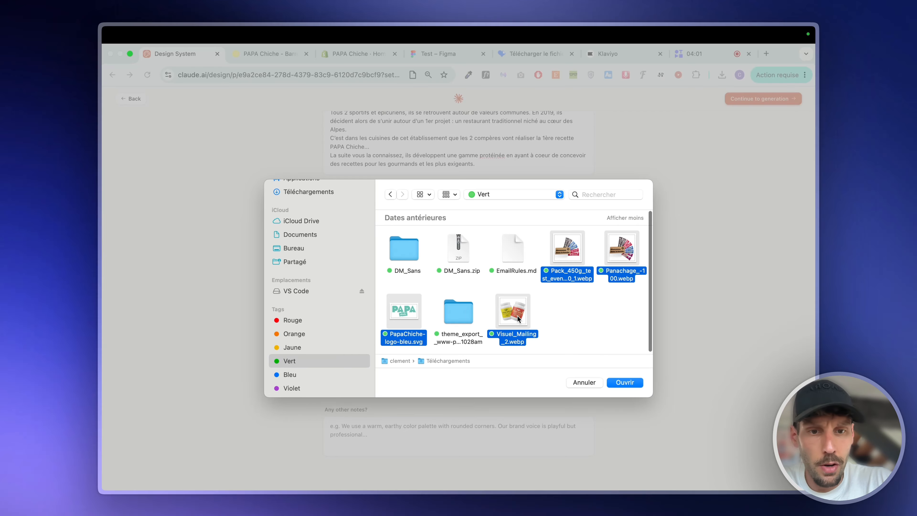
left_click(466, 244, "super")
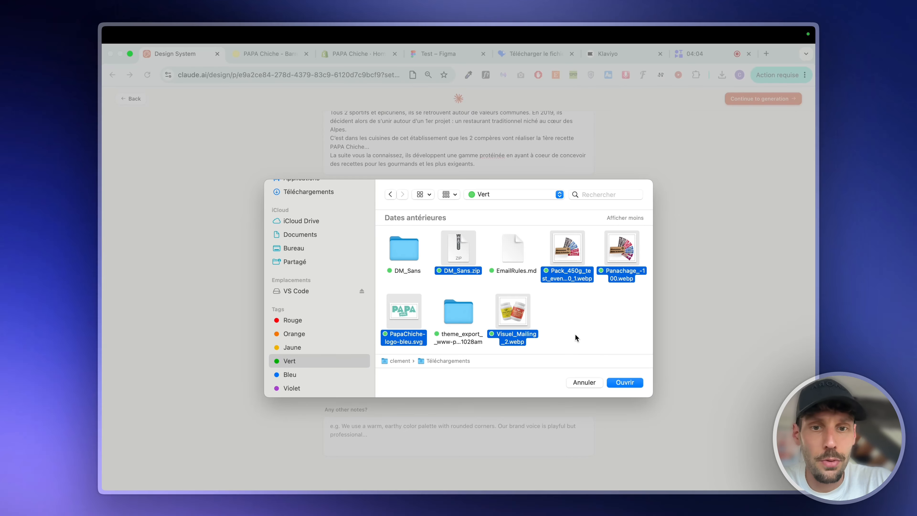
left_click(625, 381)
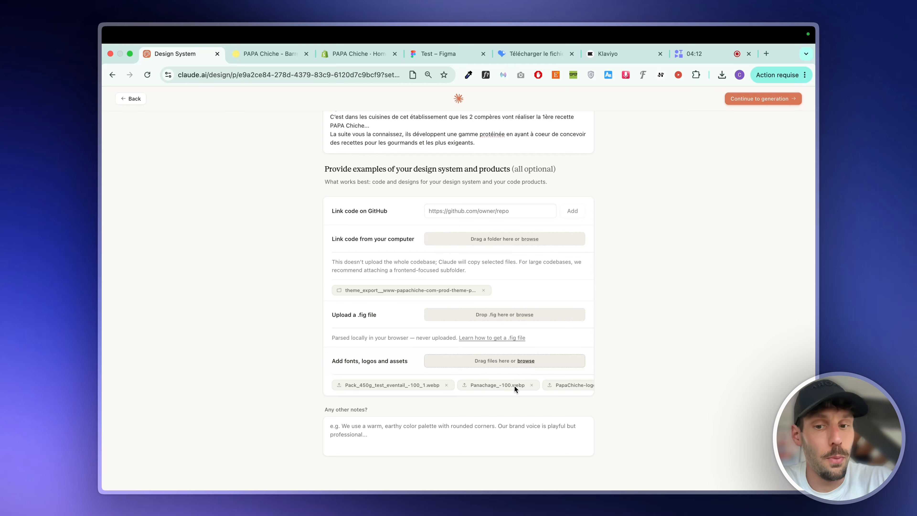
Finish the setup form and generate the design system
left_click(773, 100)
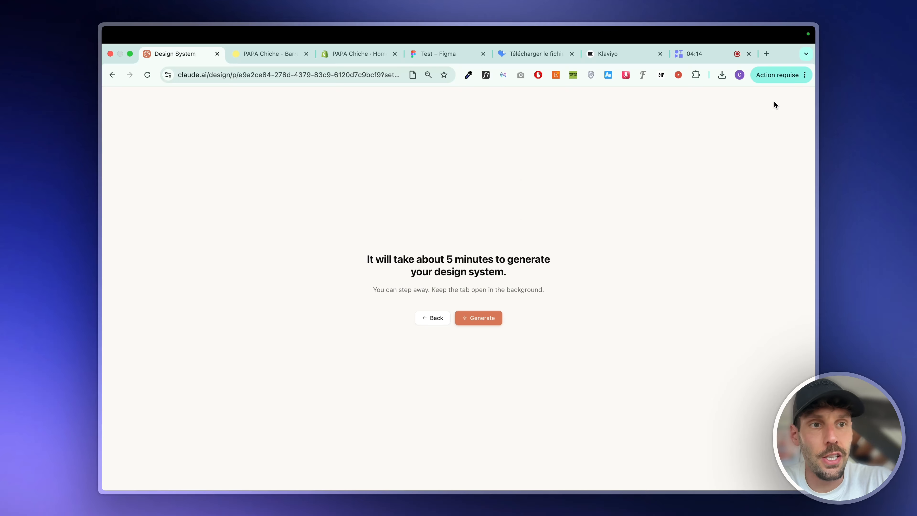
left_click(488, 320)
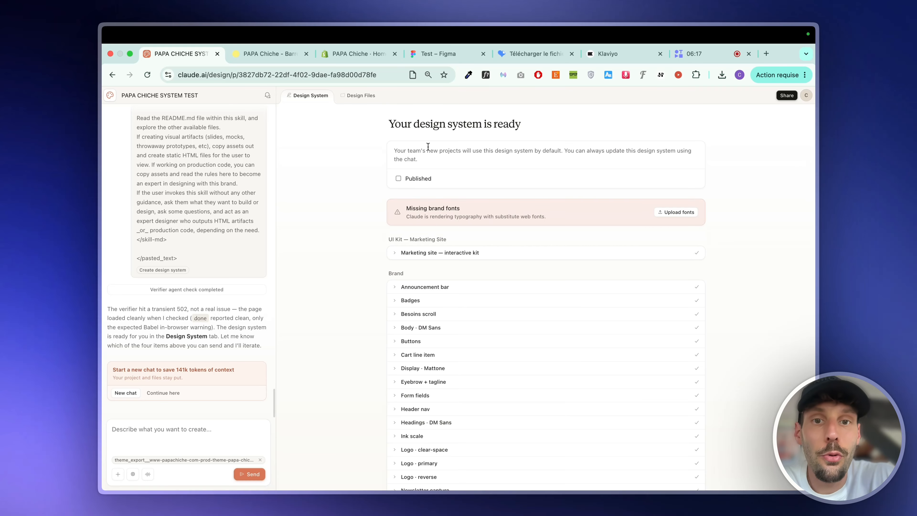
Review the marketing site interactive kit and the announcement bar, marking each as looking good
scroll(547, 283, "down", 2)
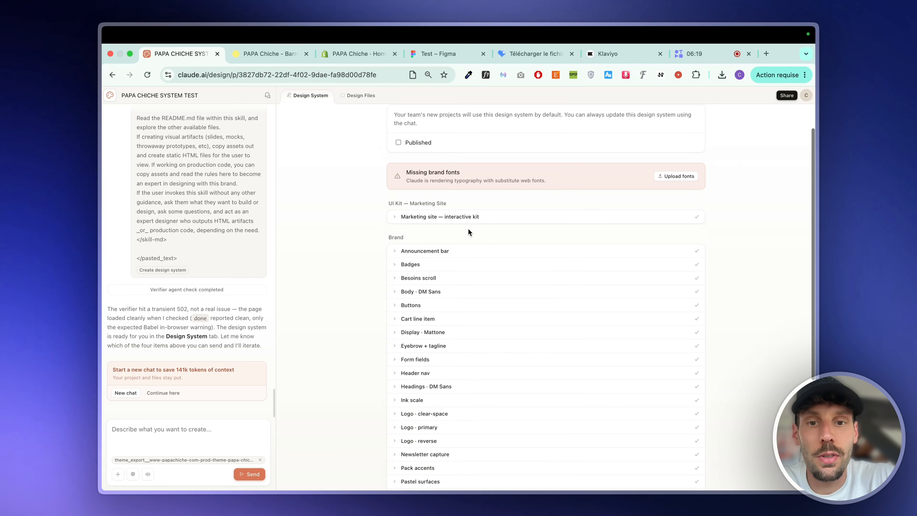
left_click(471, 216)
scroll(473, 224, "down", 2)
scroll(577, 220, "down", 2)
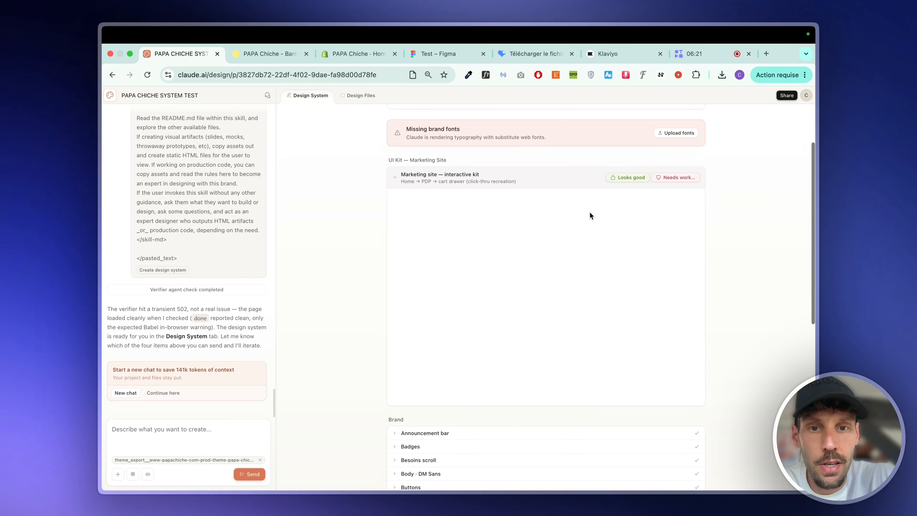
scroll(584, 309, "down", 1)
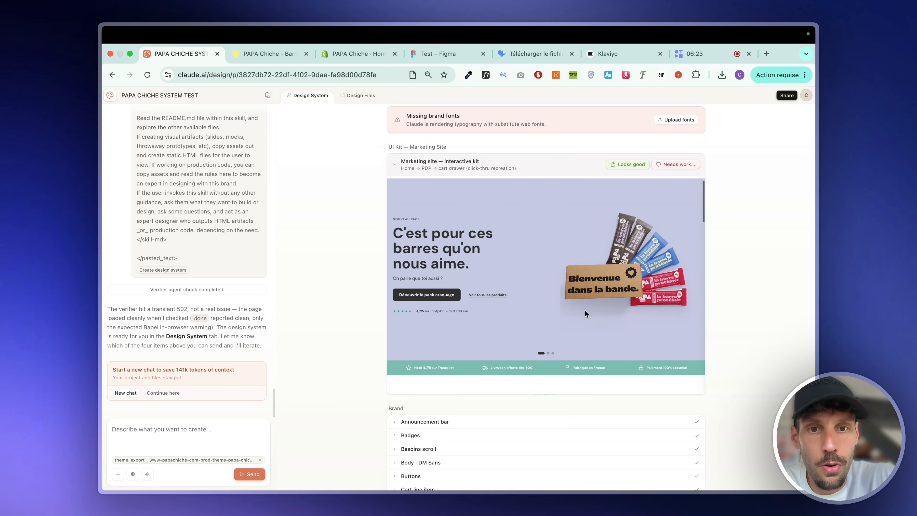
left_click(632, 166)
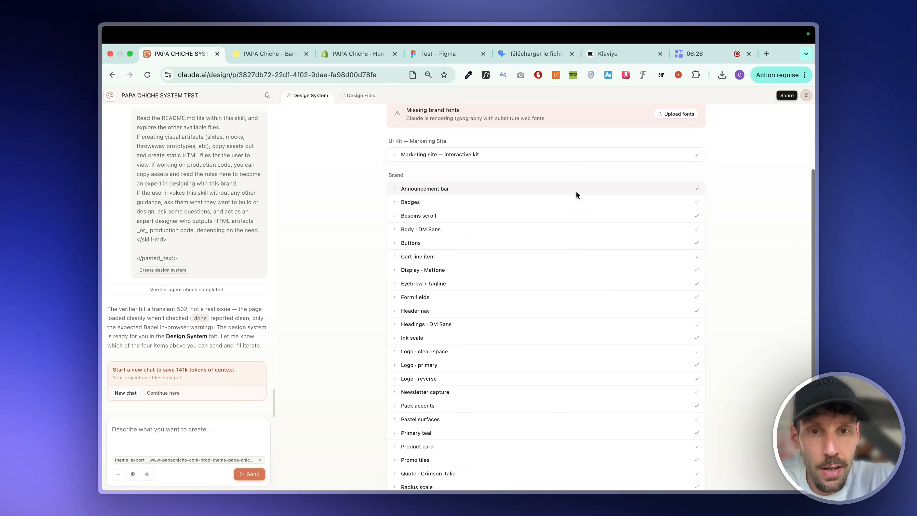
left_click(576, 191)
left_click(624, 193)
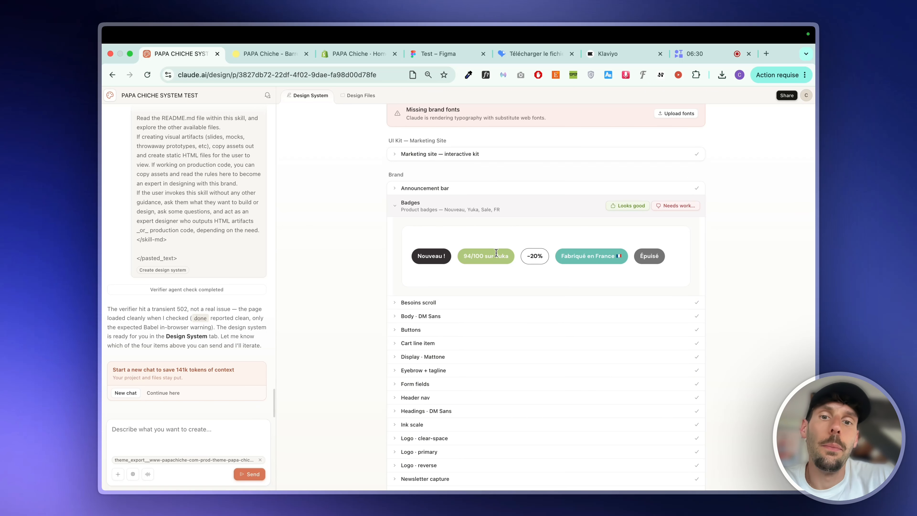
Examine the generated brand components, including Besoins scroll, Body · DM Sans, Buttons and Cart line item
scroll(496, 253, "down", 1)
left_click(470, 277)
left_click(439, 299)
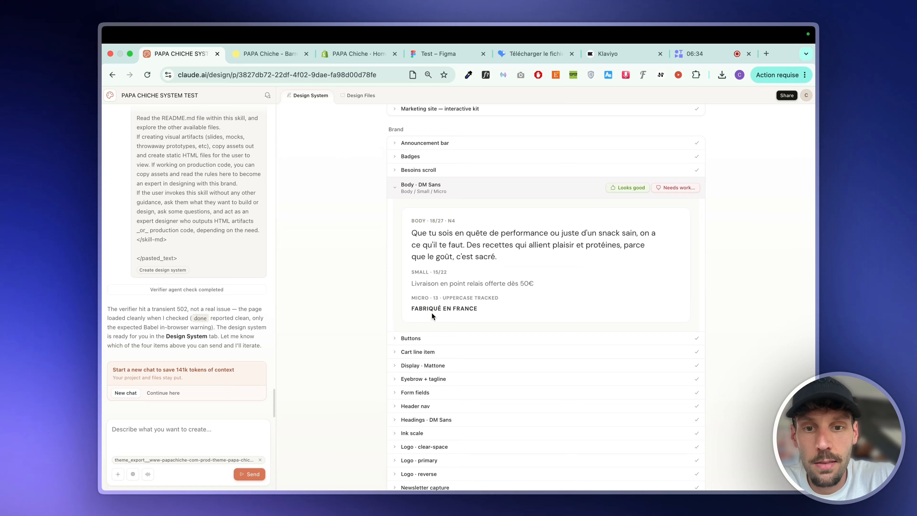
left_click(424, 336)
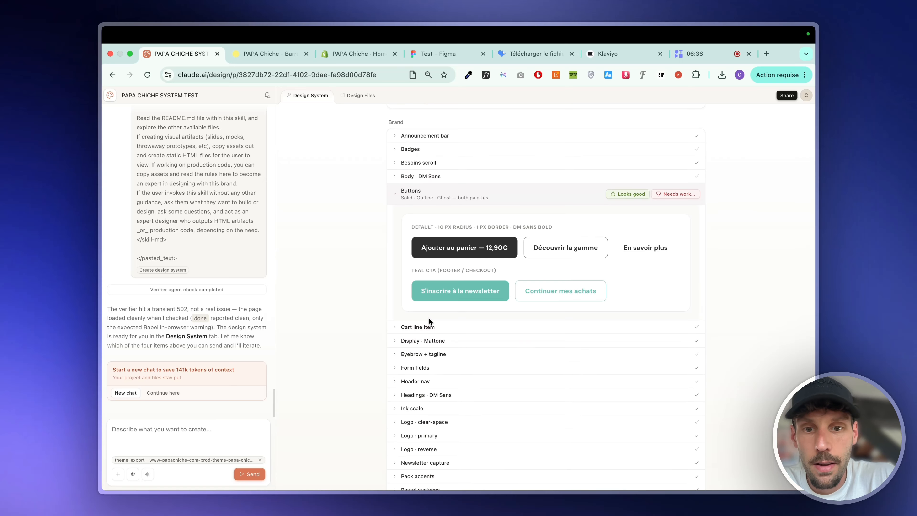
left_click(428, 318)
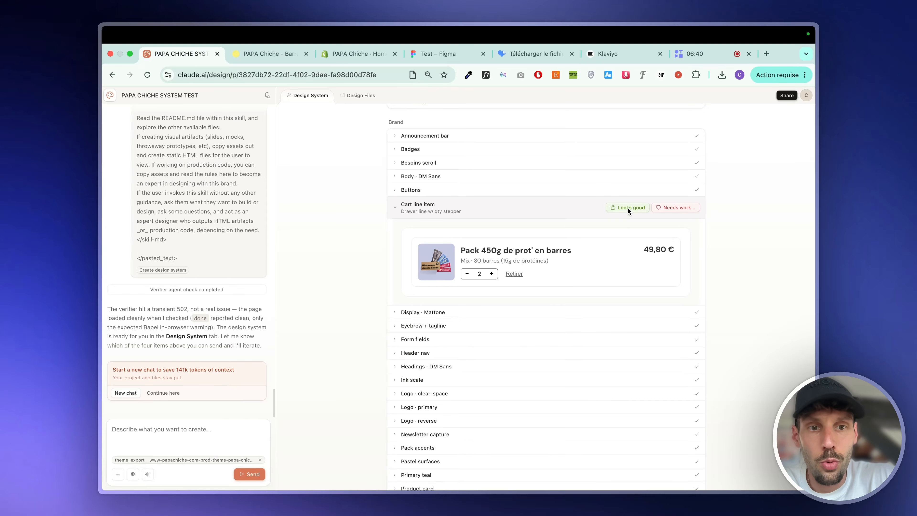
scroll(605, 347, "down", 4)
scroll(605, 348, "up", 9)
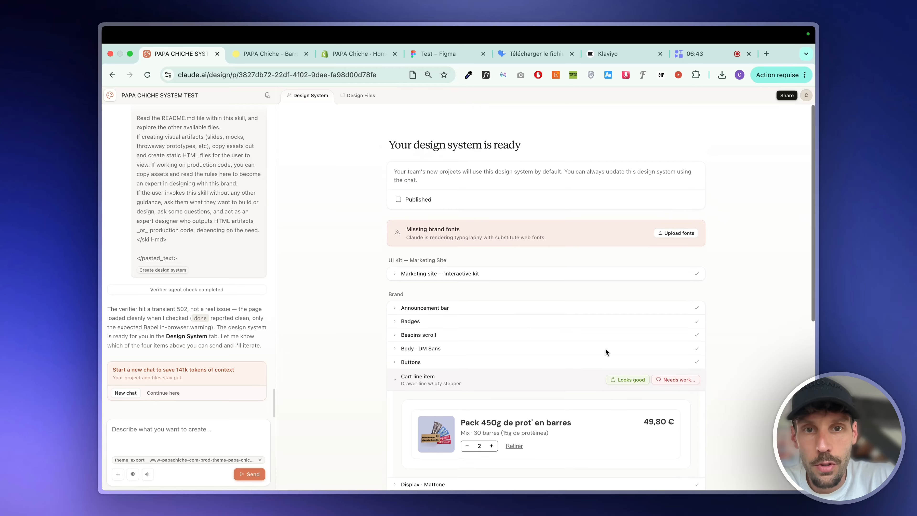
Create a high-fidelity prototype named TEST 1 that uses the PAPA CHICHE SYSTEM TEST design system
left_click(399, 178)
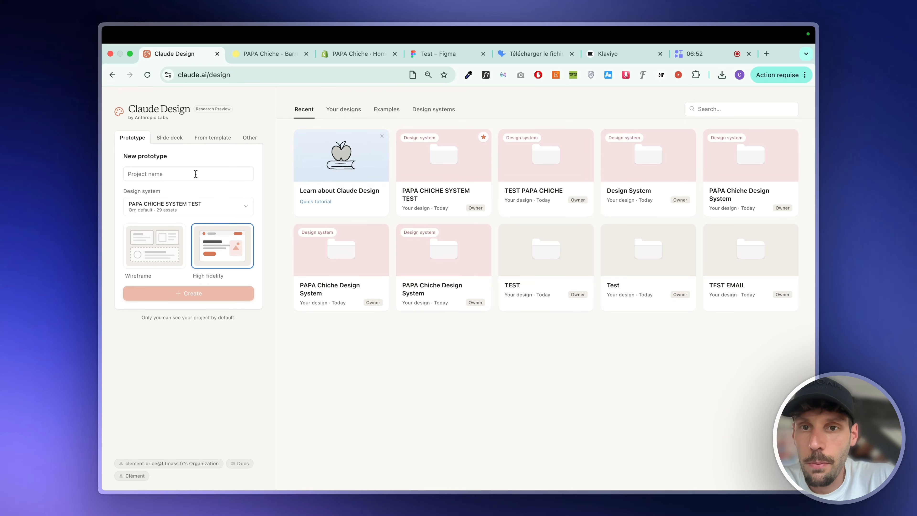
left_click(195, 174)
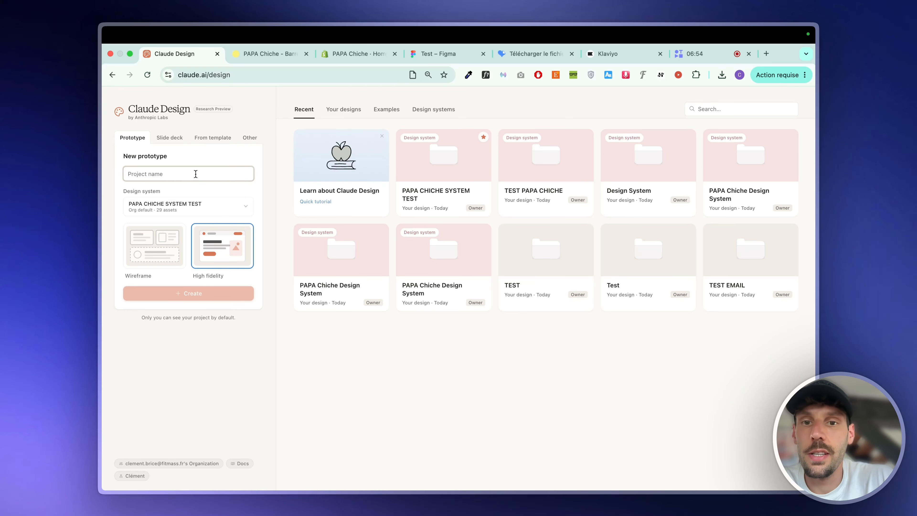
type("TEST 1")
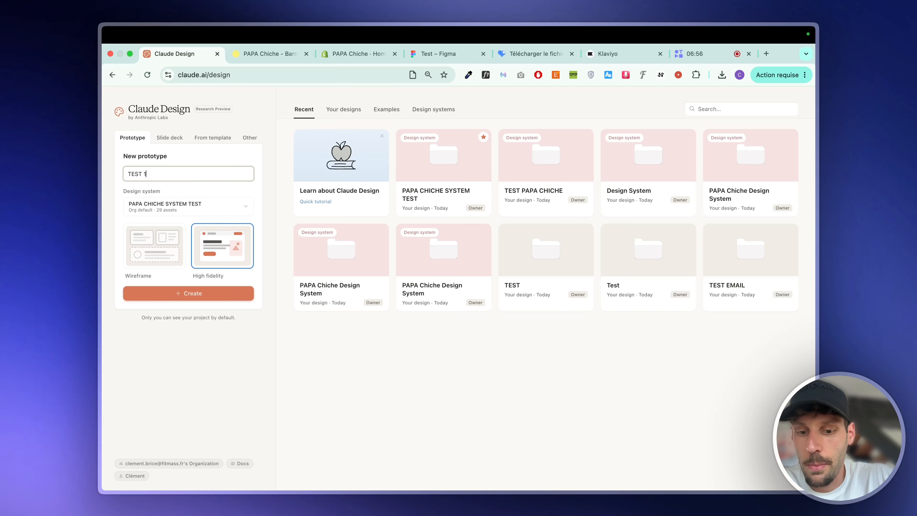
left_click(214, 205)
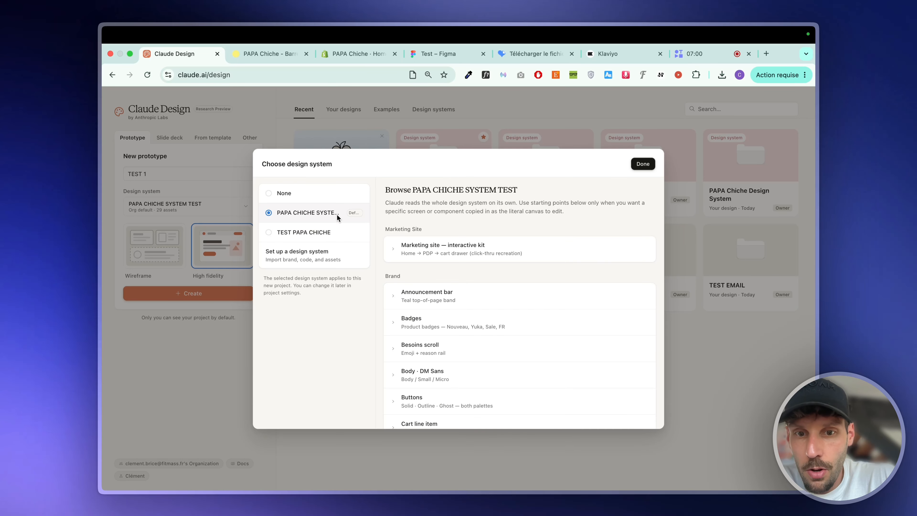
left_click(221, 247)
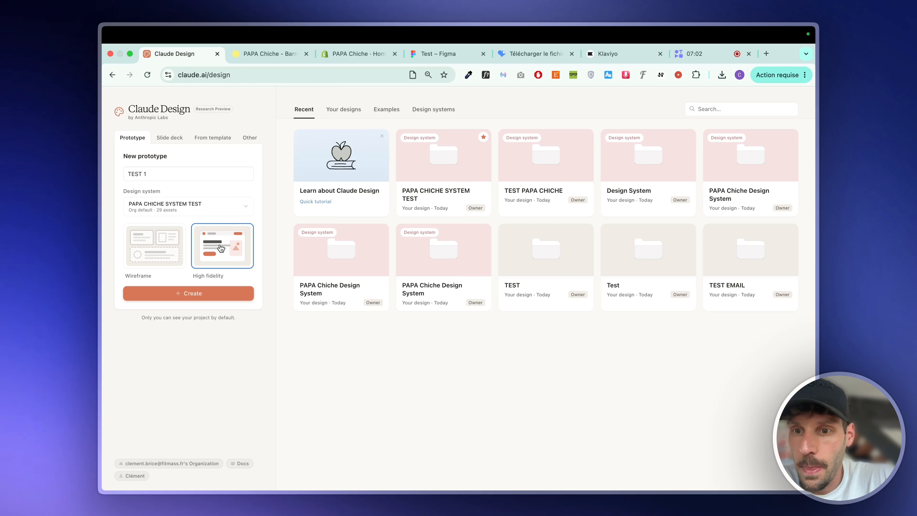
left_click(204, 293)
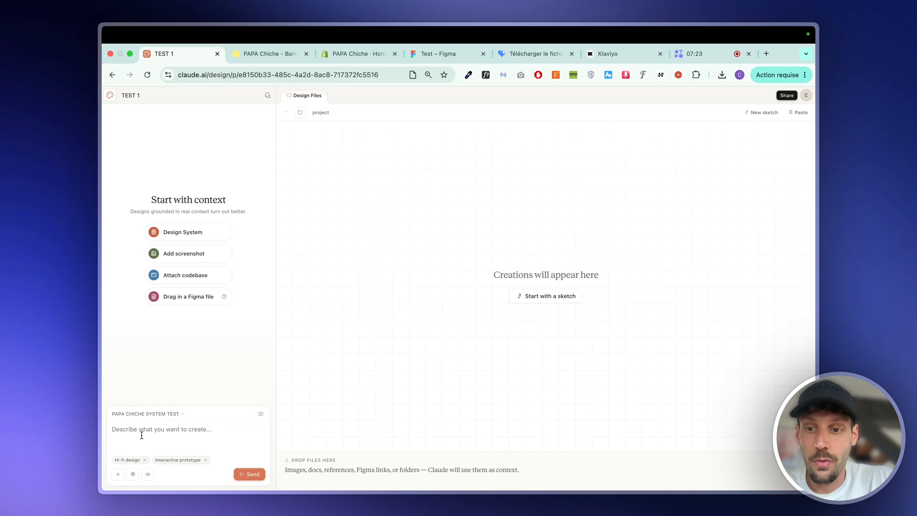
Attach EmailRules.md and submit a prompt for an educational e-commerce email presenting PAPA CHICHE's protein chocolate bar, following the design system's branding and email rules
left_click(118, 474)
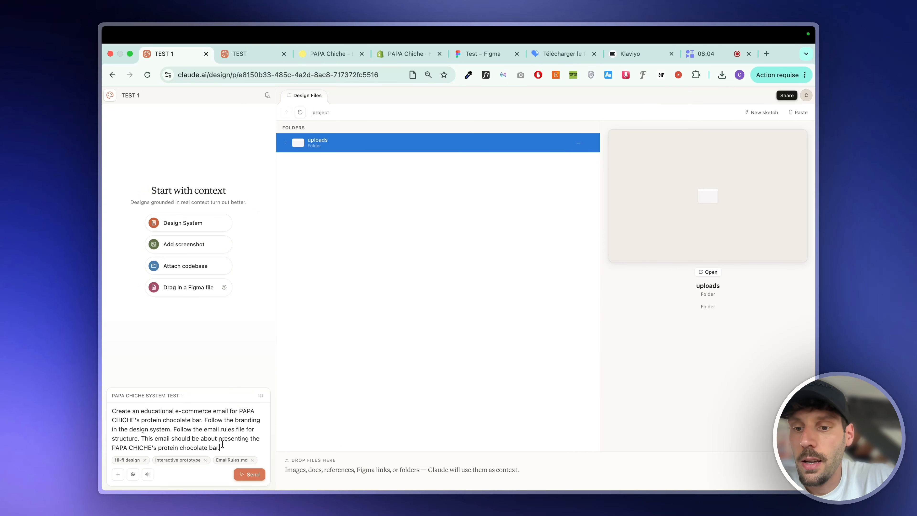
key("super+a")
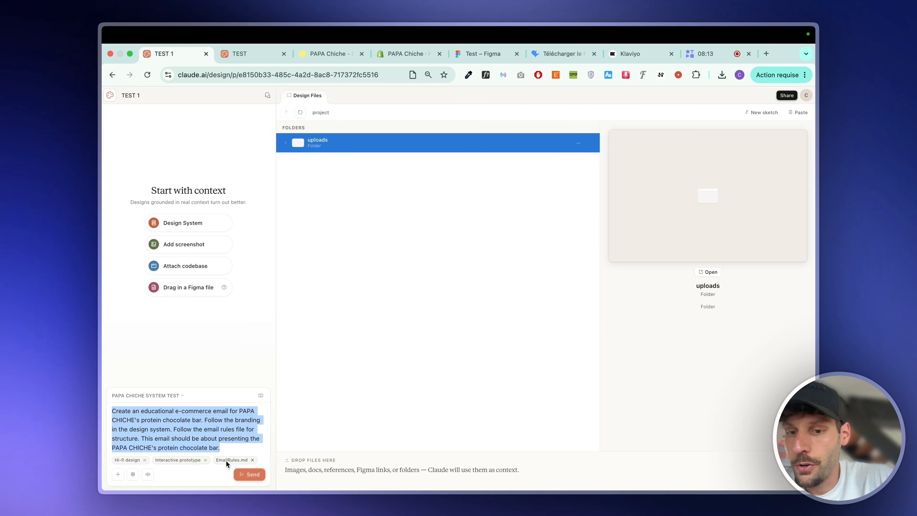
left_click(249, 474)
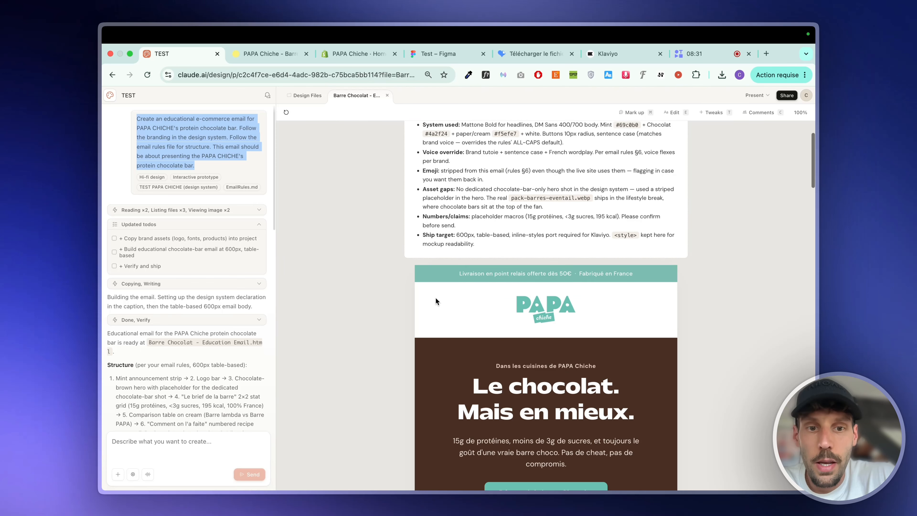
Examine the generated chocolate bar email from the hero through the stats, comparison table, three steps and testimonial, and back to the logo
scroll(435, 297, "down", 10)
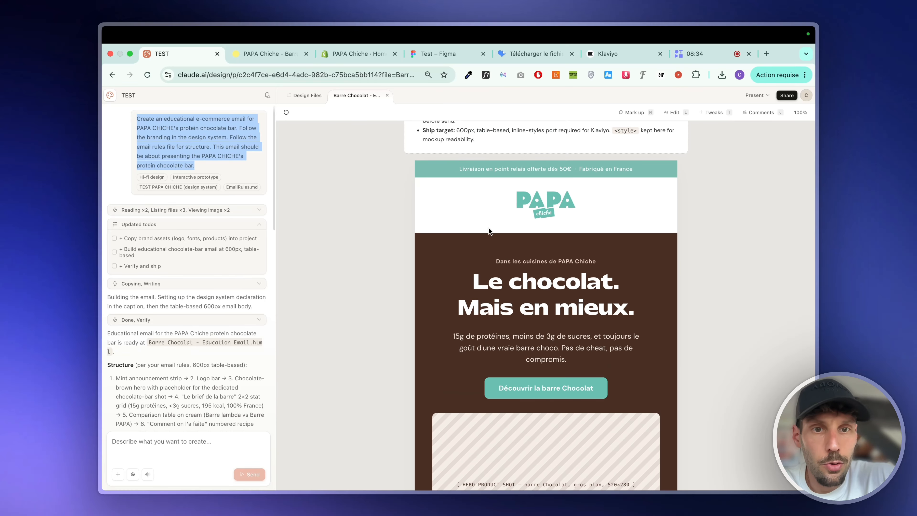
scroll(556, 245, "down", 15)
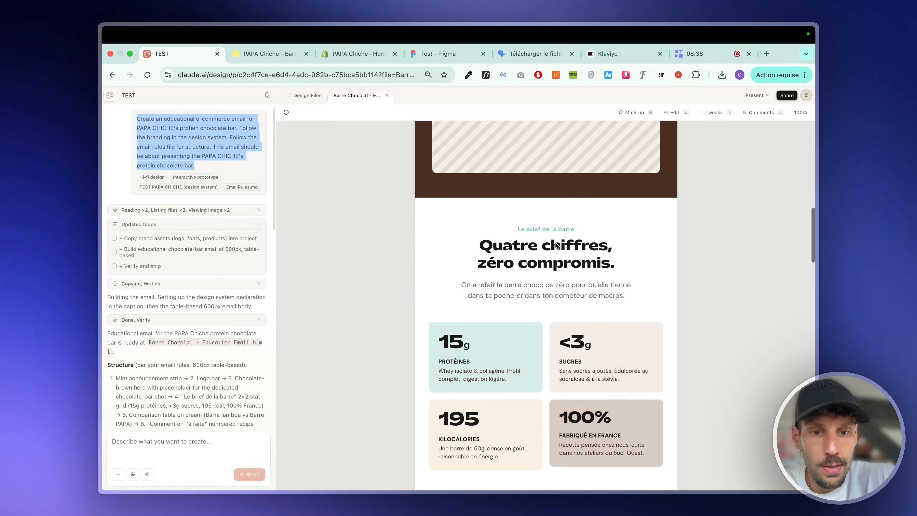
scroll(563, 361, "down", 3)
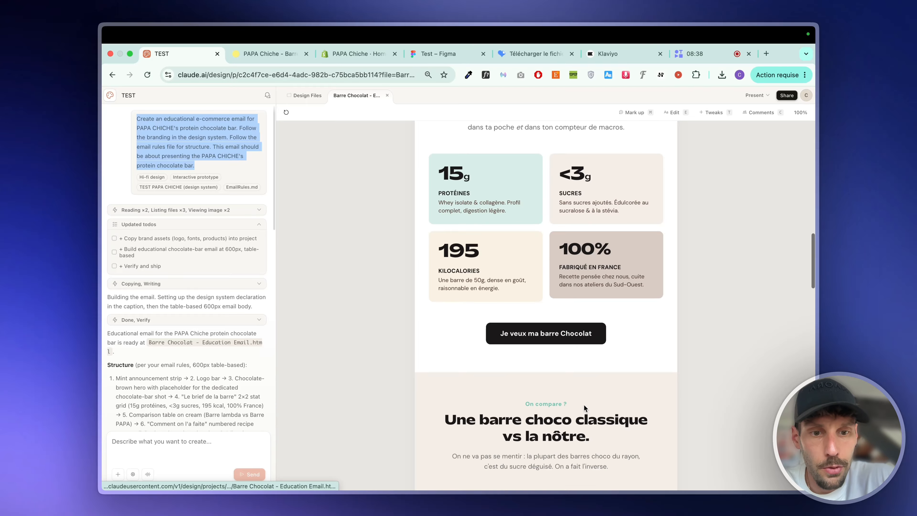
scroll(584, 404, "down", 15)
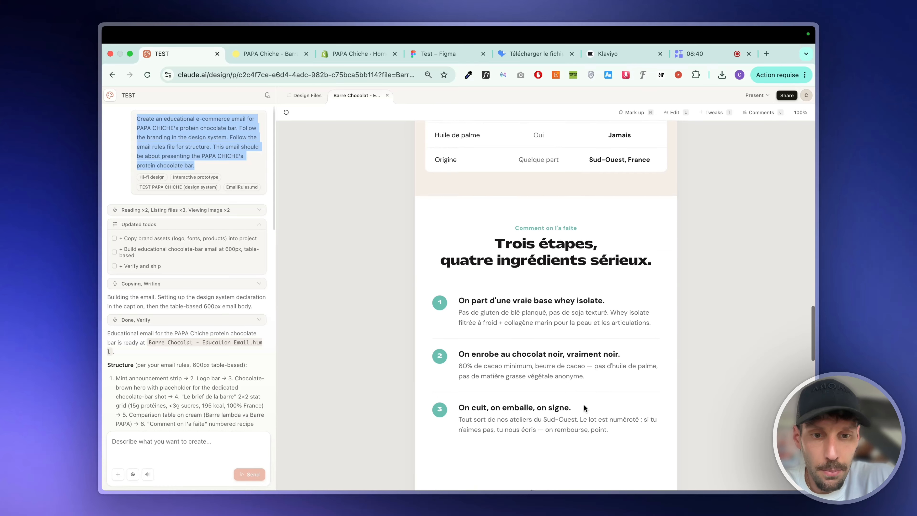
scroll(584, 404, "down", 15)
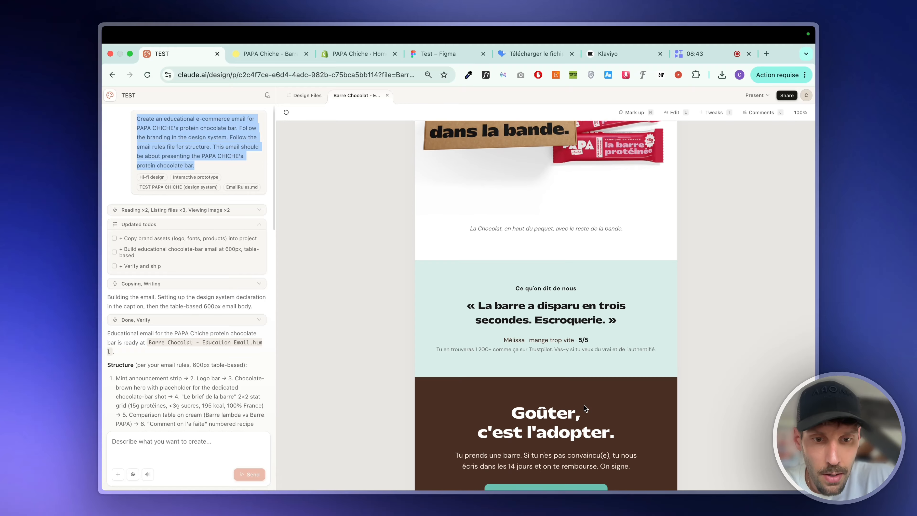
scroll(558, 335, "up", 20)
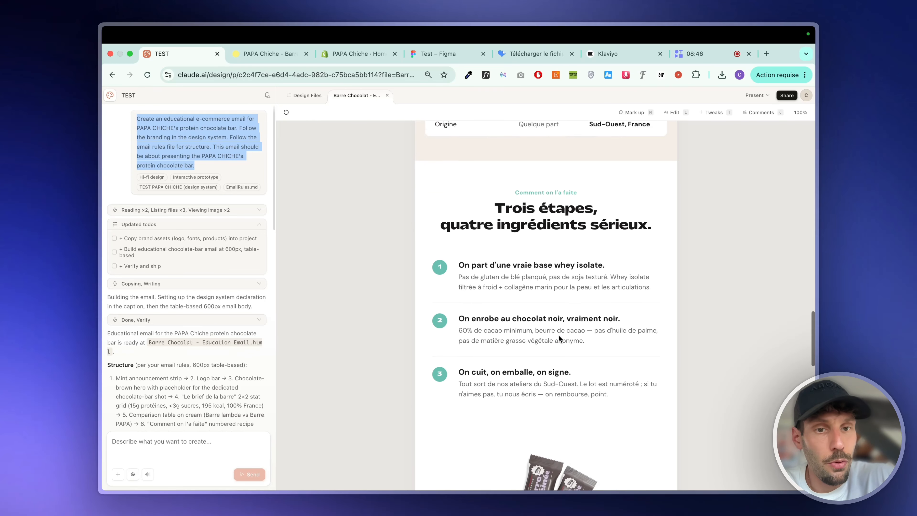
scroll(558, 335, "up", 15)
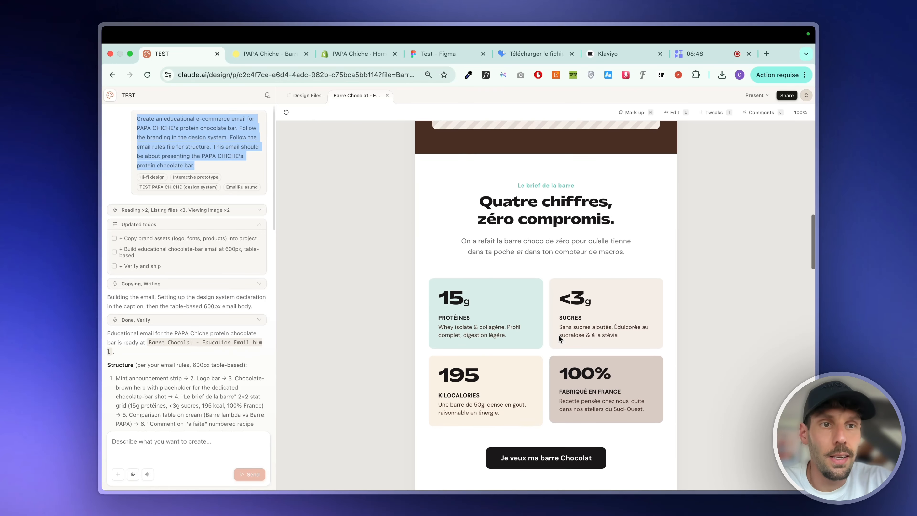
scroll(558, 335, "up", 10)
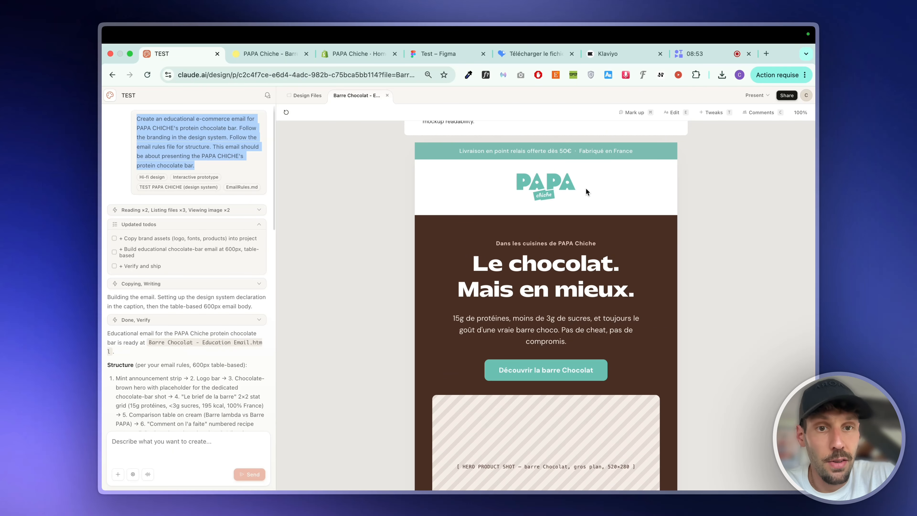
Export the Barre Chocolat email as a standalone HTML file, switch to Figma and import it with the html.to.design plugin
left_click(786, 95)
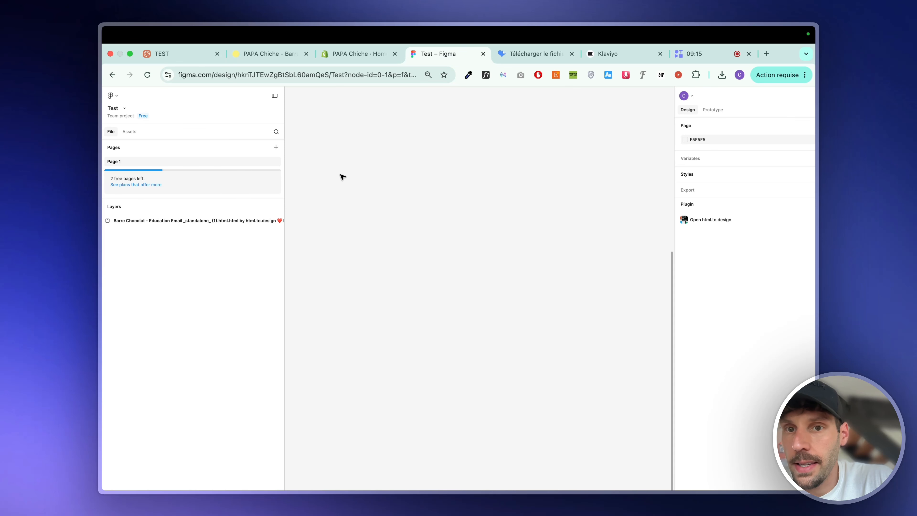
left_click(112, 96)
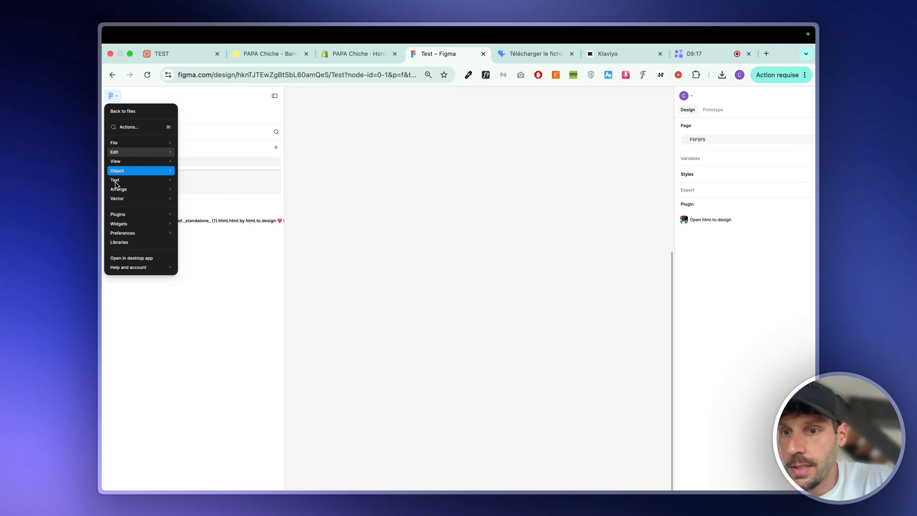
mouse_move(127, 216)
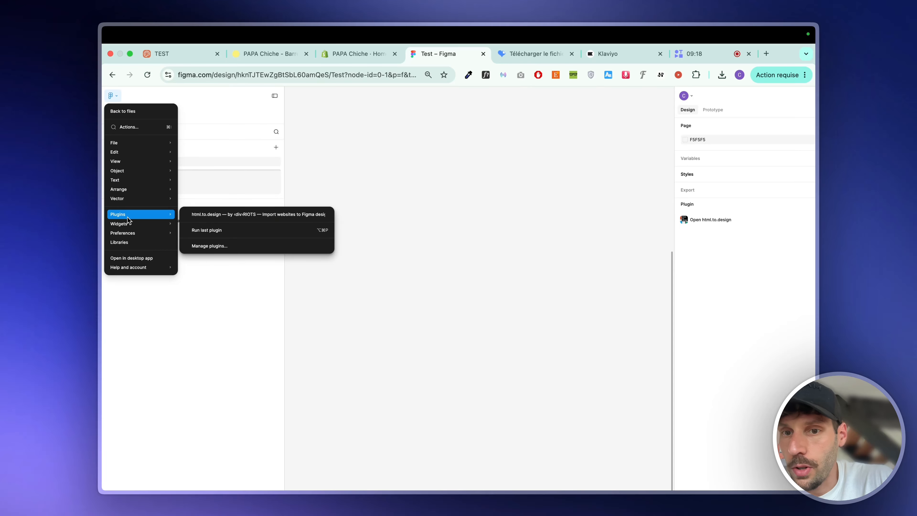
left_click(216, 221)
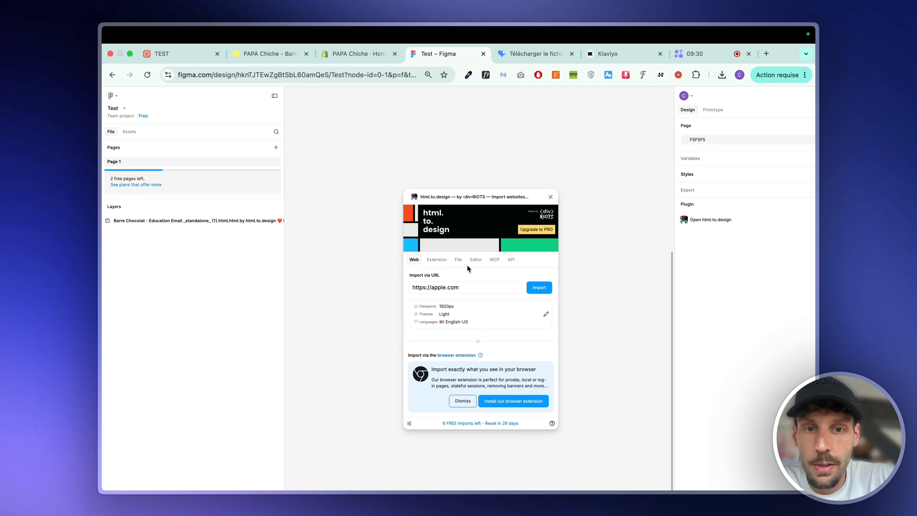
left_click(456, 263)
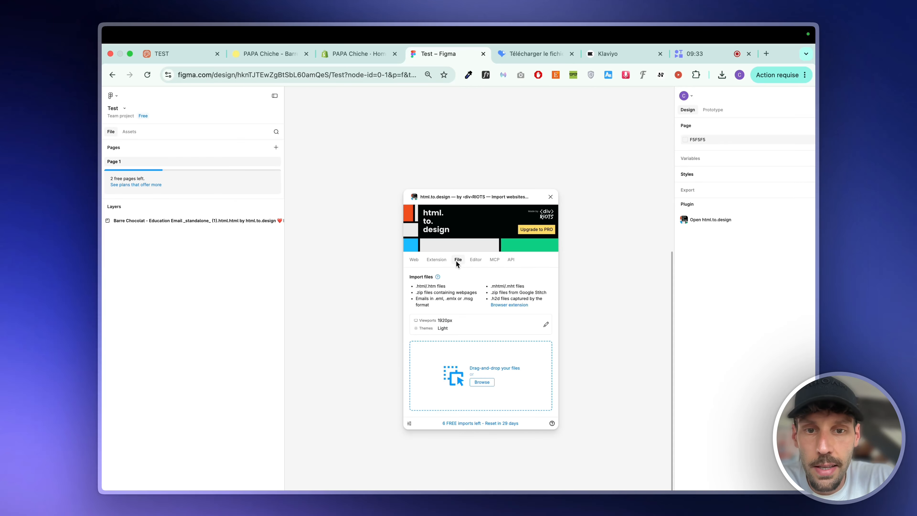
left_click(481, 382)
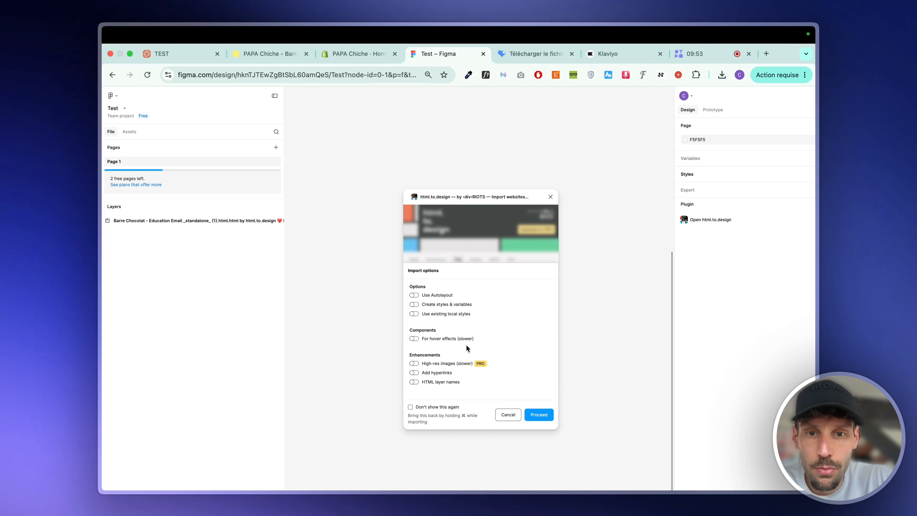
left_click(545, 413)
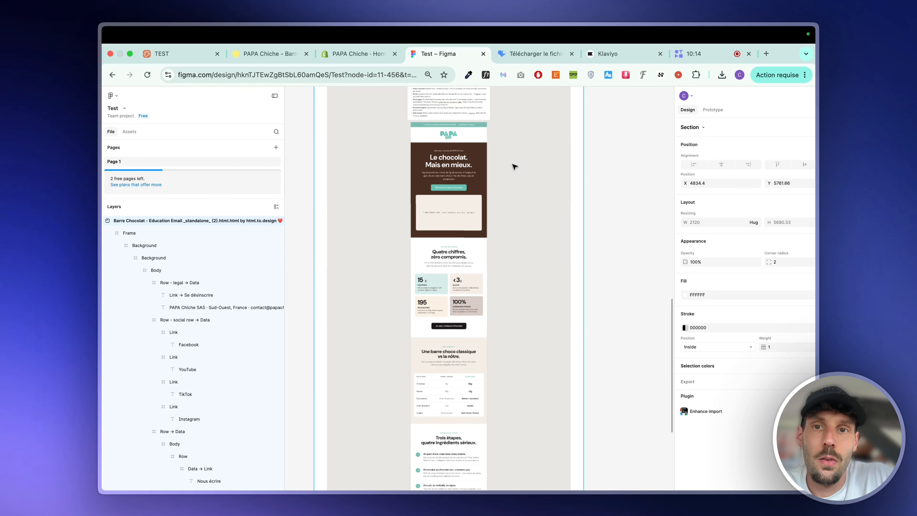
Reword the first line of the imported email's hero heading to "Le e-mail." and clear the selection
scroll(461, 167, "up", 5)
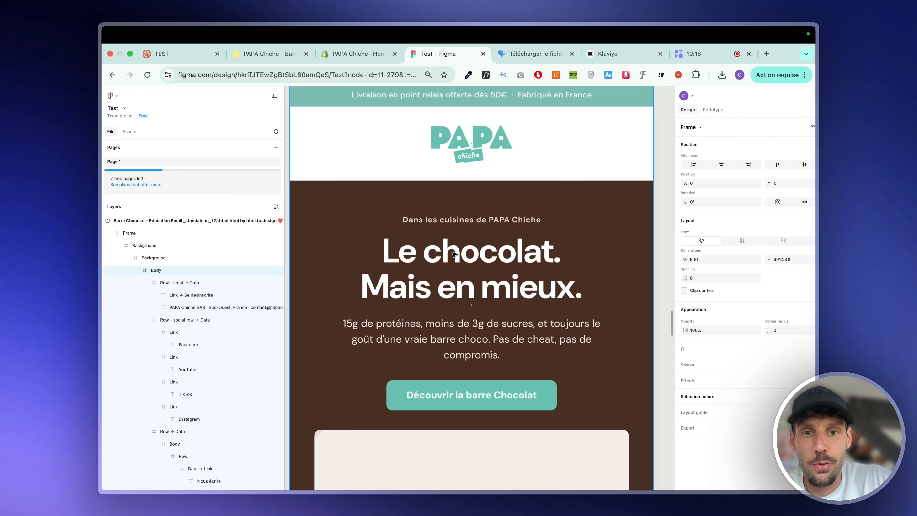
left_click(453, 254)
double_click(453, 254)
double_click(453, 254)
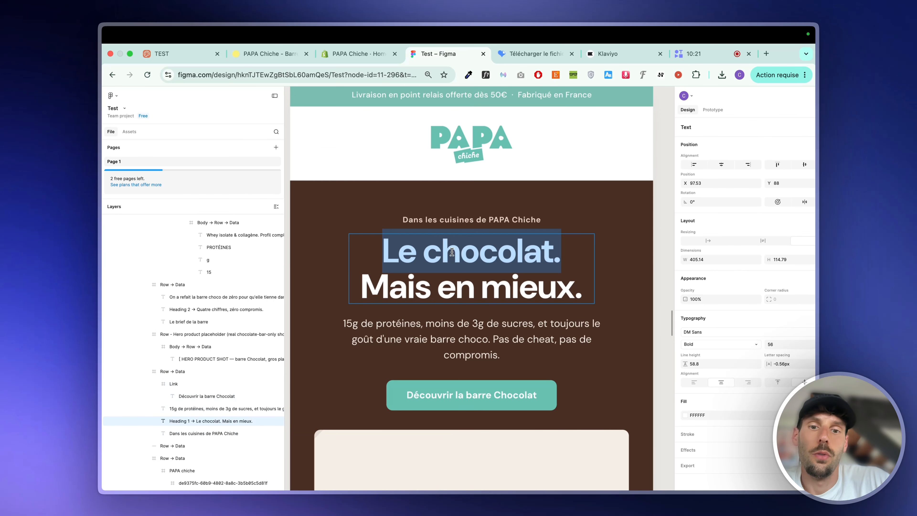
double_click(452, 252)
type("e-mail.")
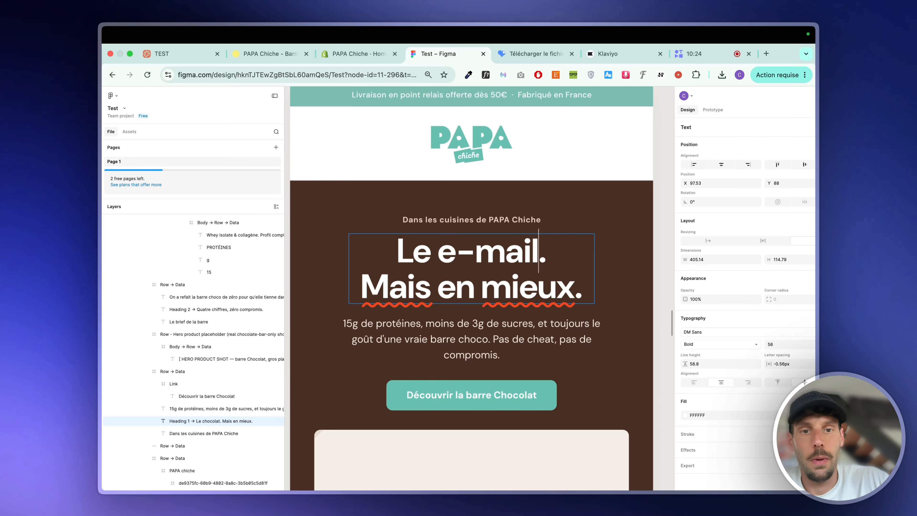
scroll(512, 289, "down", 3)
scroll(512, 289, "down", 2)
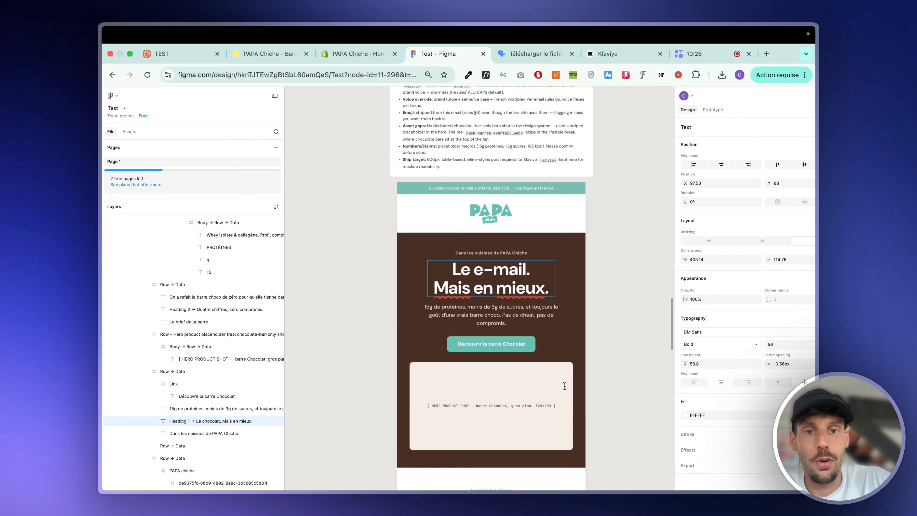
key("Escape")
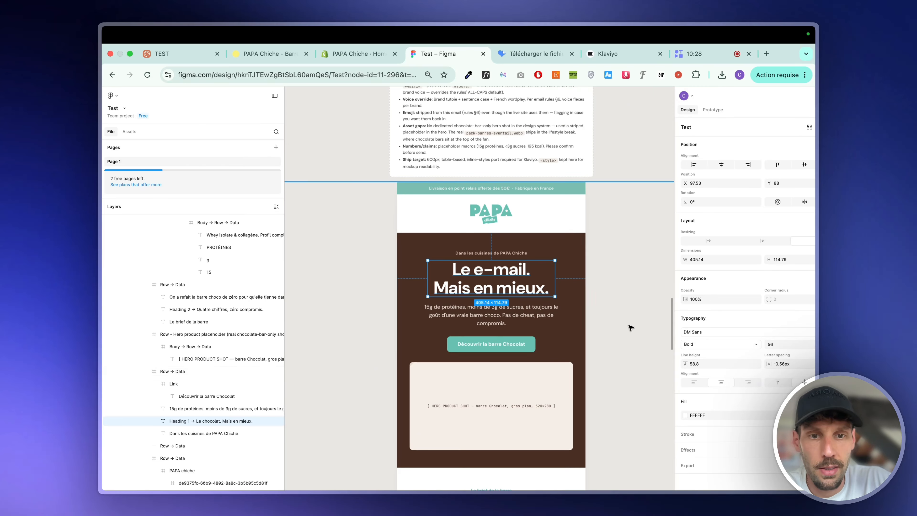
left_click(630, 327)
scroll(614, 339, "down", 2)
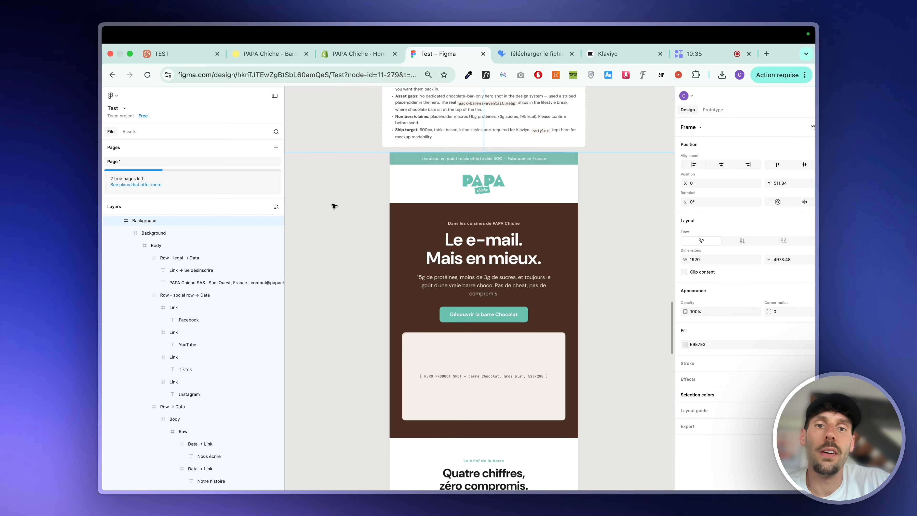
scroll(335, 206, "up", 3)
left_click(626, 169)
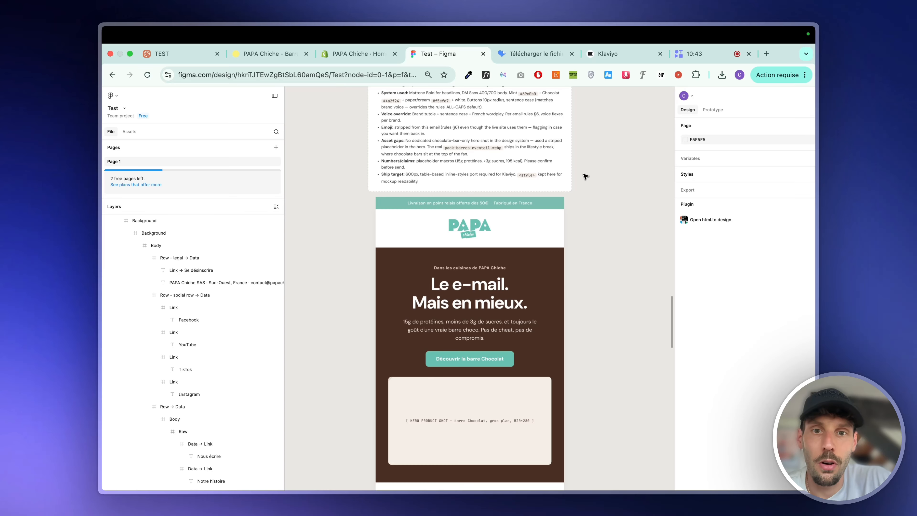
Draw a slice about 600 × 40 around the mint shipping announcement bar above the email's logo
left_click(112, 95)
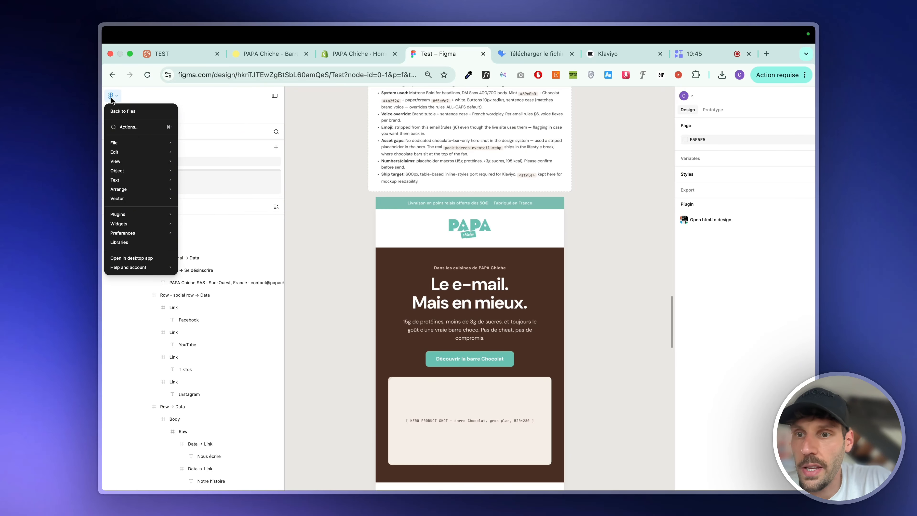
left_click(123, 127)
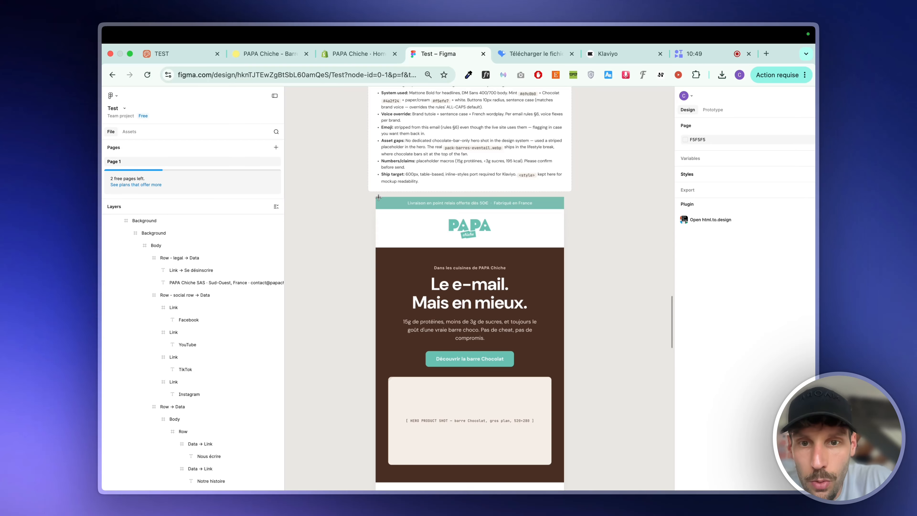
scroll(378, 197, "up", 5)
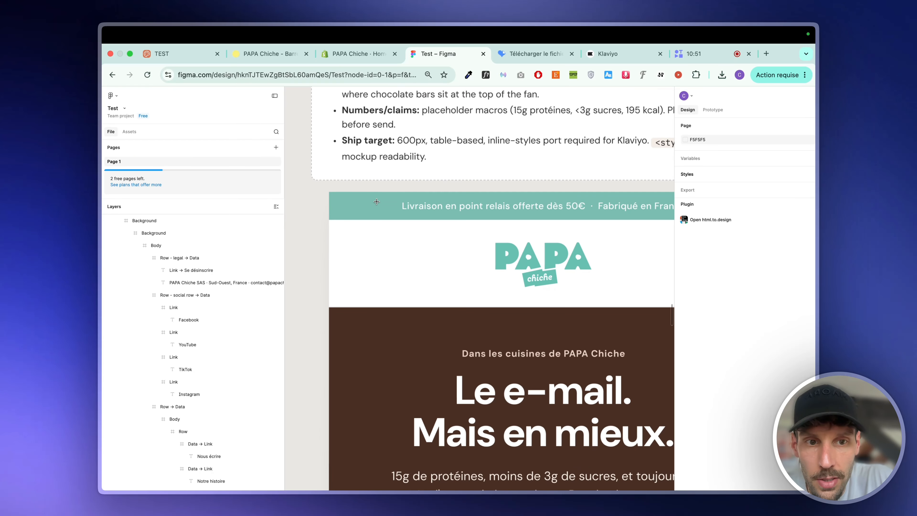
scroll(376, 202, "down", 3)
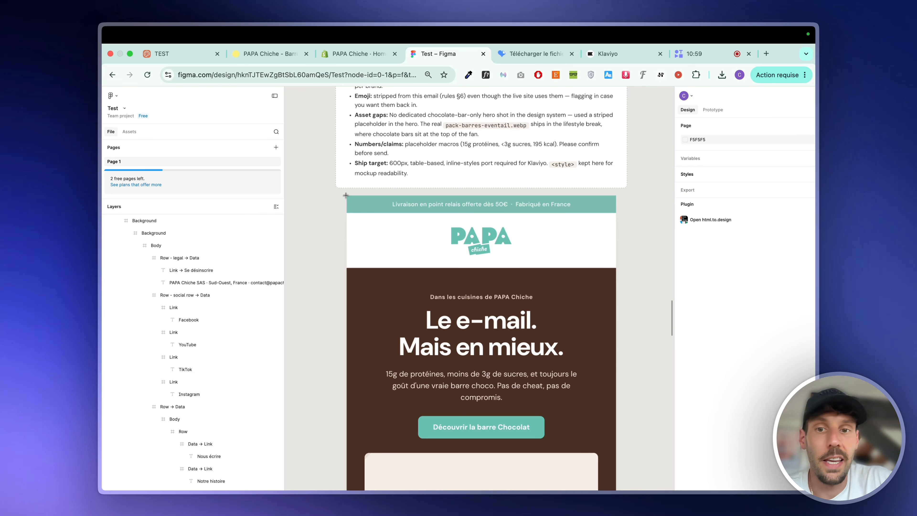
left_click_drag(346, 195, 615, 212)
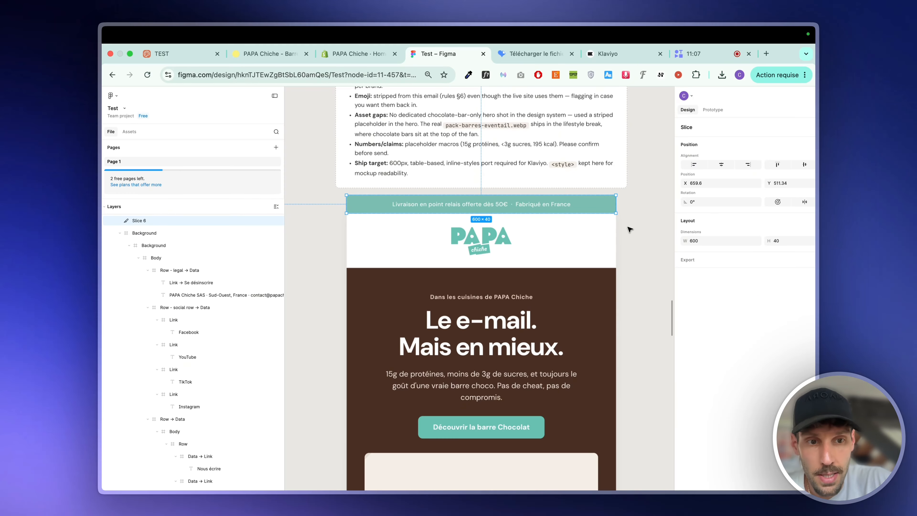
Add a 2x JPEG export setting to the announcement bar slice and export it
left_click(690, 260)
left_click(775, 274)
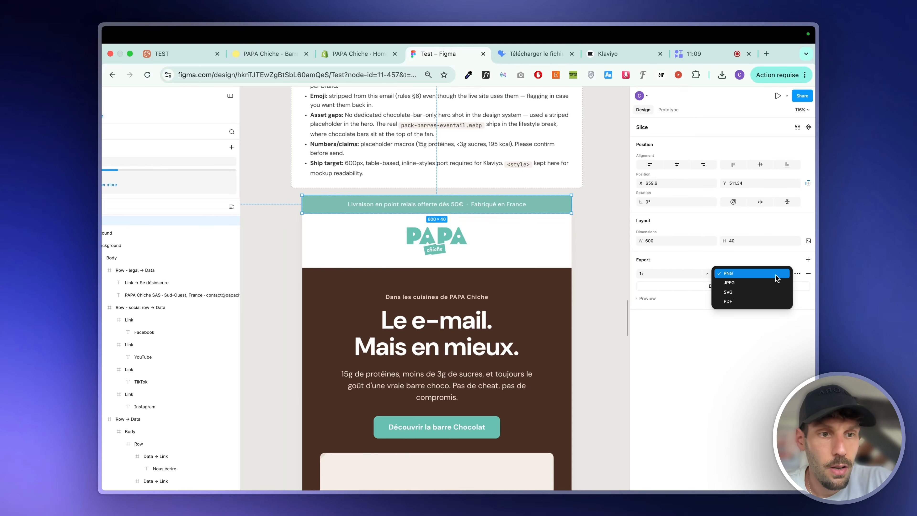
left_click(748, 283)
left_click(732, 274)
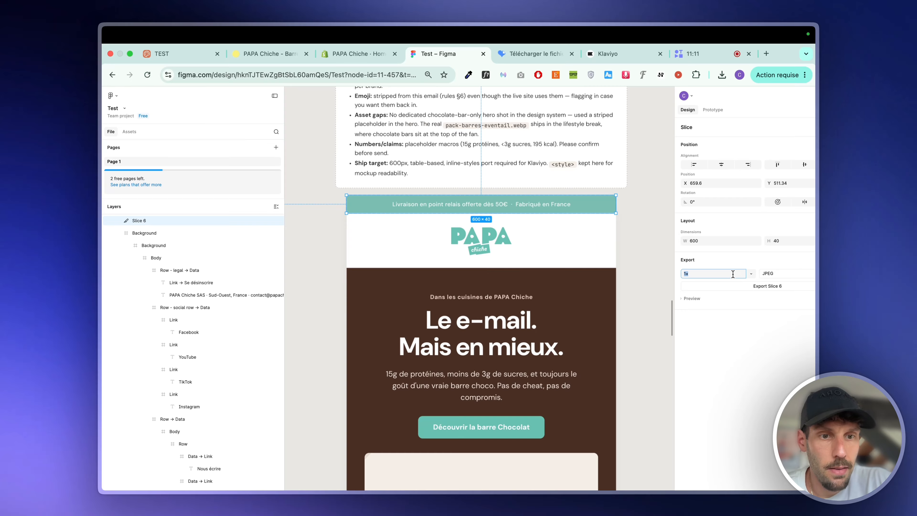
left_click(751, 274)
left_click(747, 288)
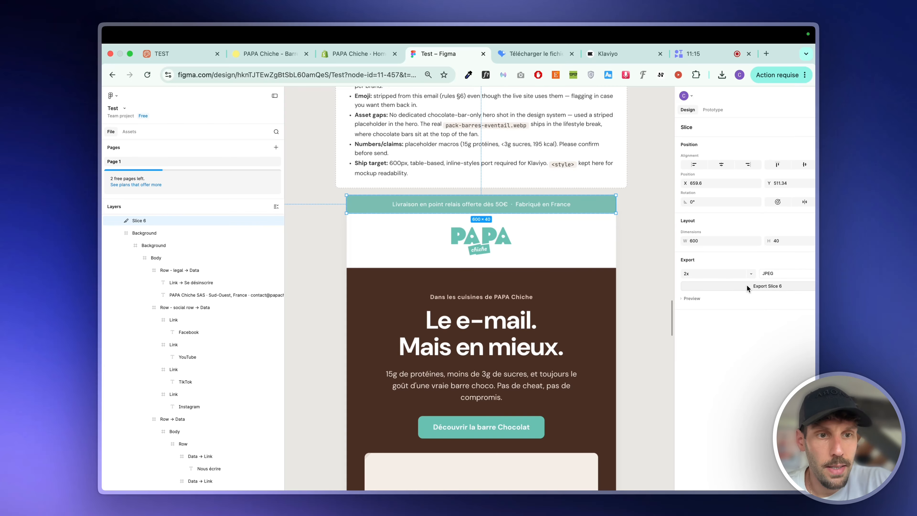
left_click(747, 286)
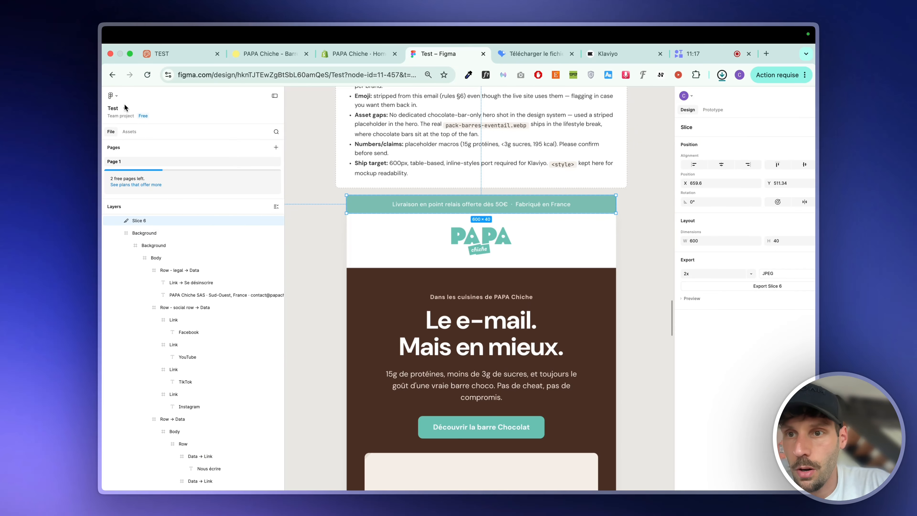
Draw a second slice about 600 × 121 covering the white PAPA Chiche logo header
left_click(112, 95)
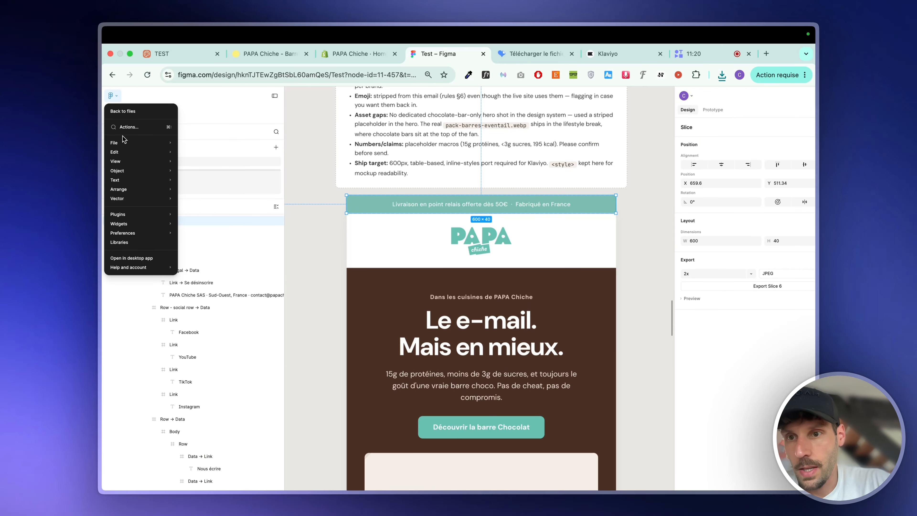
left_click(139, 128)
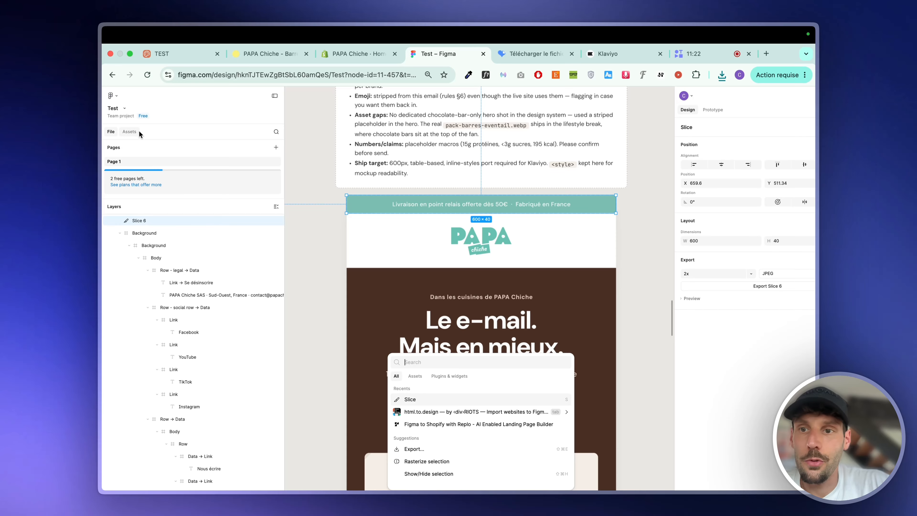
left_click(421, 400)
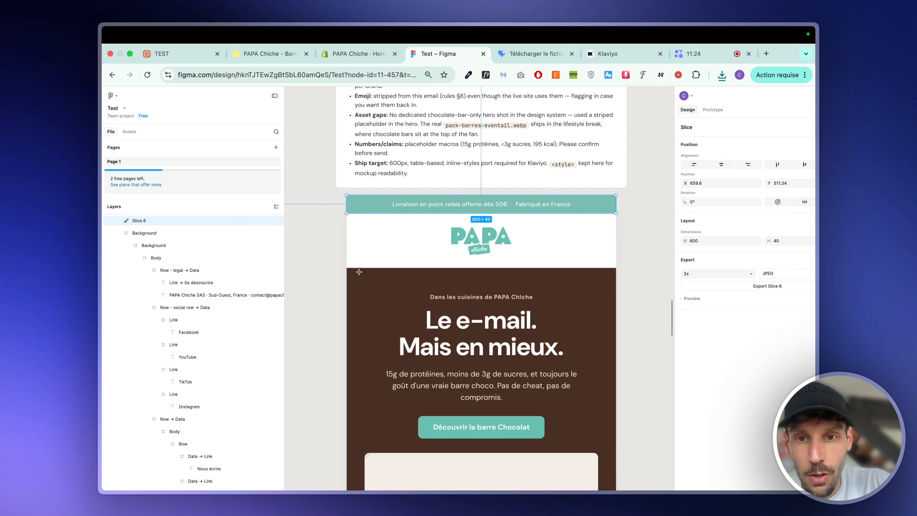
left_click_drag(348, 266, 613, 214)
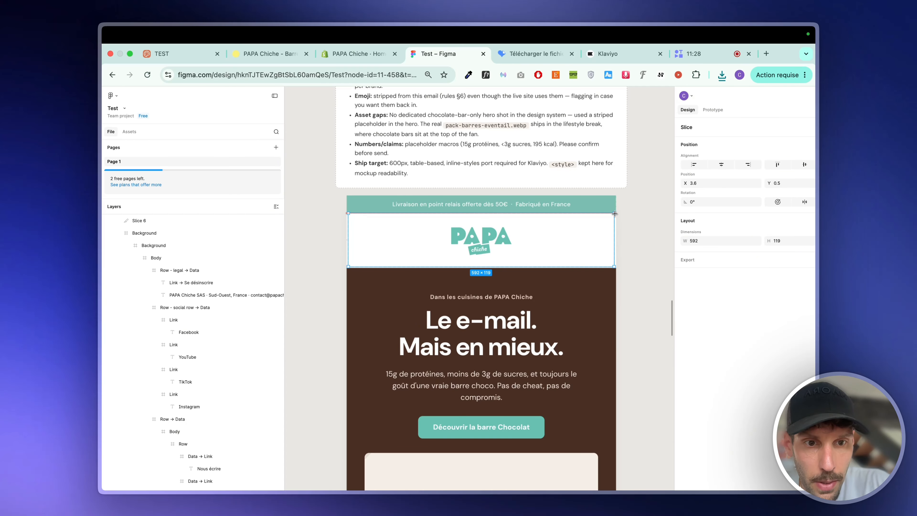
left_click_drag(614, 214, 615, 214)
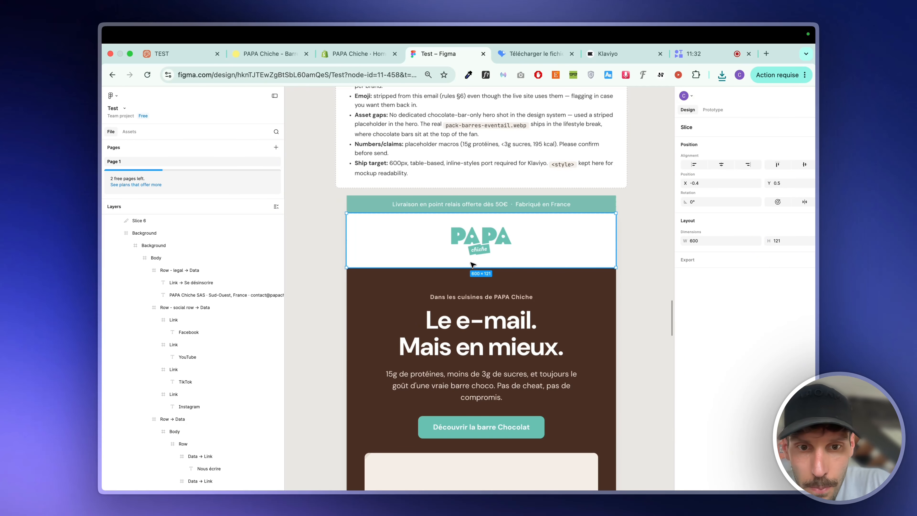
Add an export setting to the logo header slice and export it as a JPEG
scroll(471, 263, "up", 5)
scroll(470, 263, "down", 8)
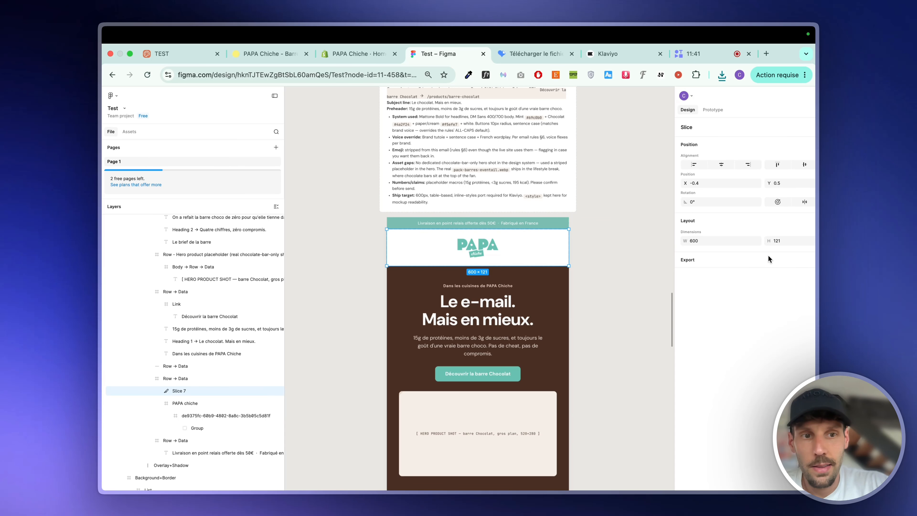
left_click(769, 260)
left_click(750, 274)
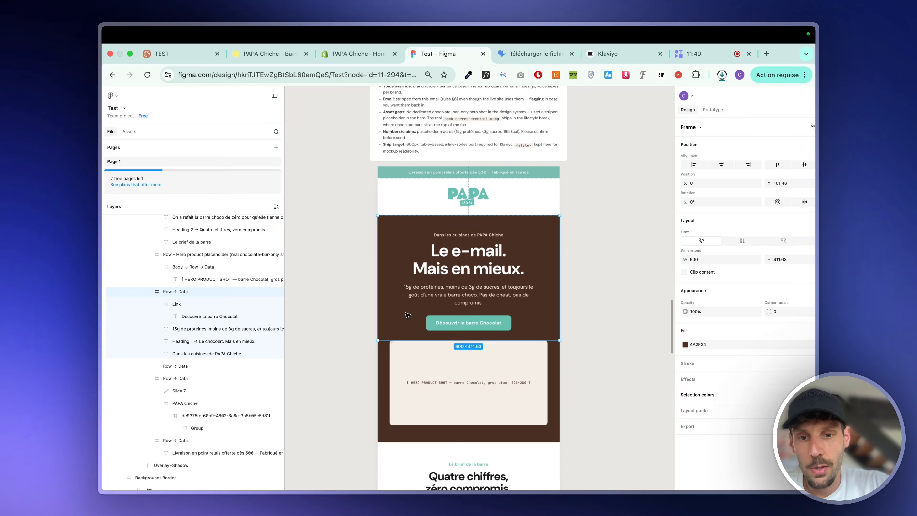
Examine how the email divides into hero, product placeholder, "Quatre chiffres" heading, stat card and button sections for further slicing
left_click(382, 353)
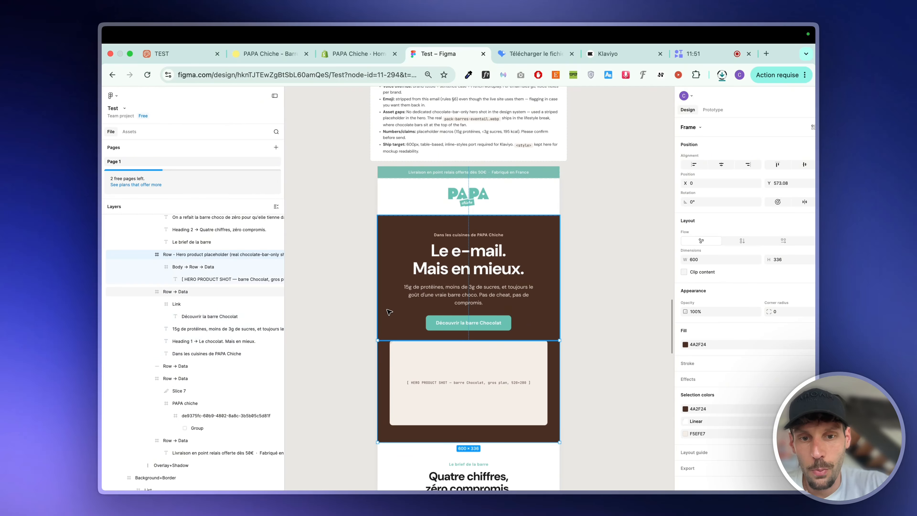
left_click(387, 311)
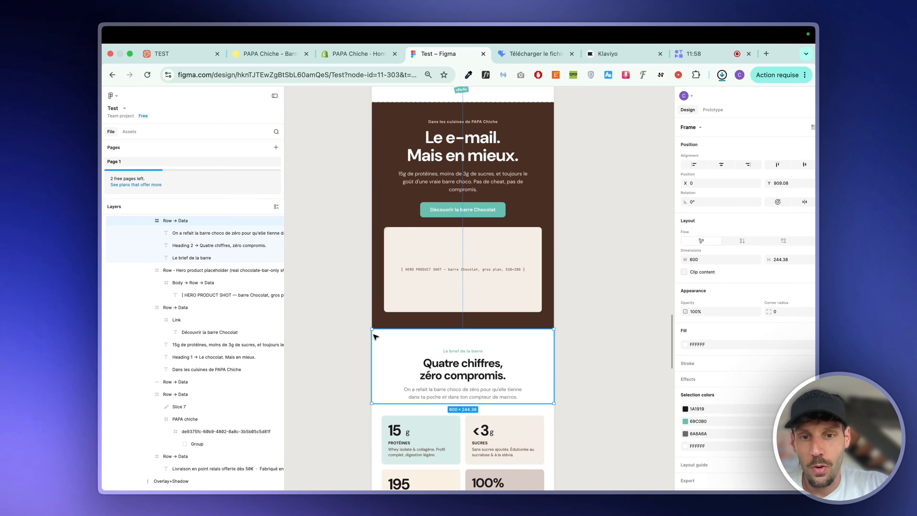
left_click(534, 346)
scroll(429, 381, "down", 4)
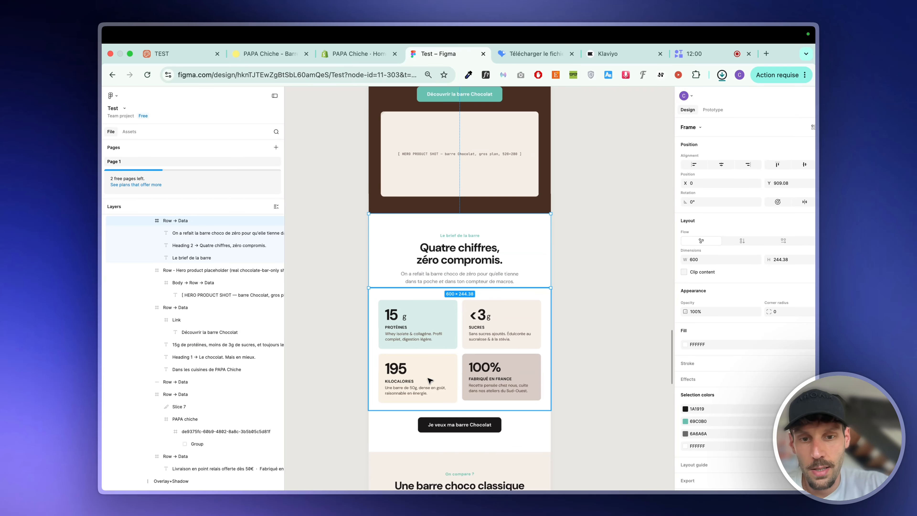
left_click(374, 364)
scroll(374, 371, "down", 3)
left_click(375, 383)
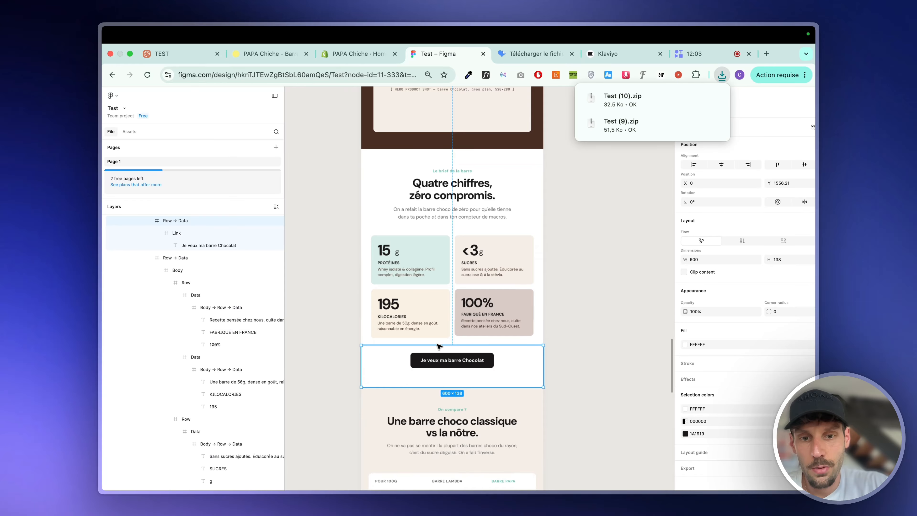
scroll(357, 188, "up", 2)
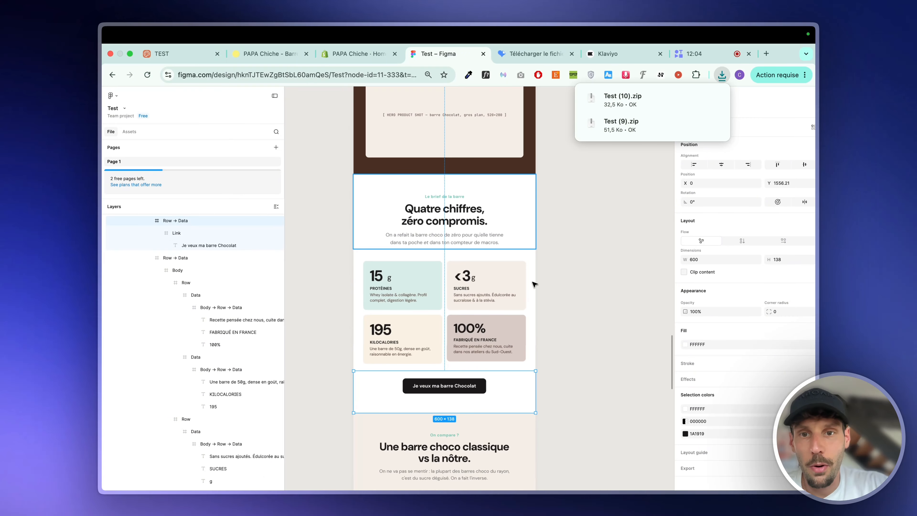
scroll(600, 217, "up", 2)
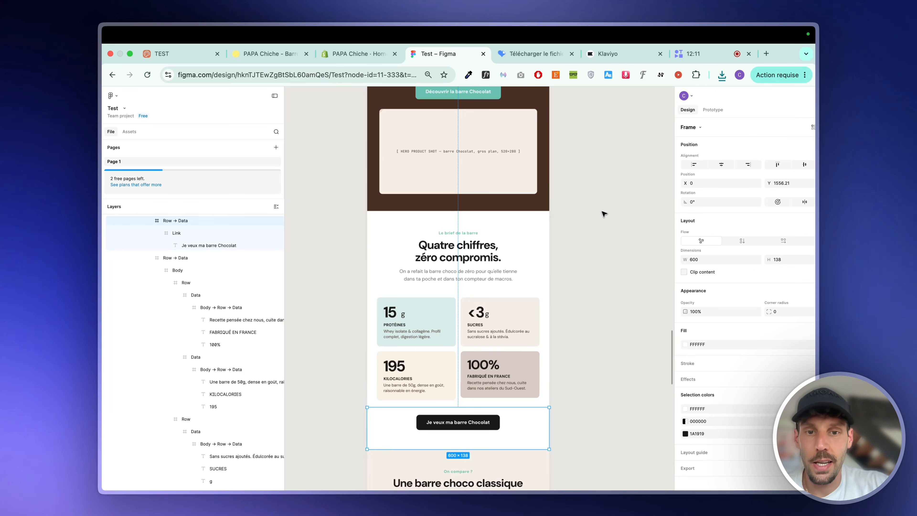
Switch to iLoveIMG and compress the exported announcement bar, logo and stat card JPEG slices
left_click(536, 54)
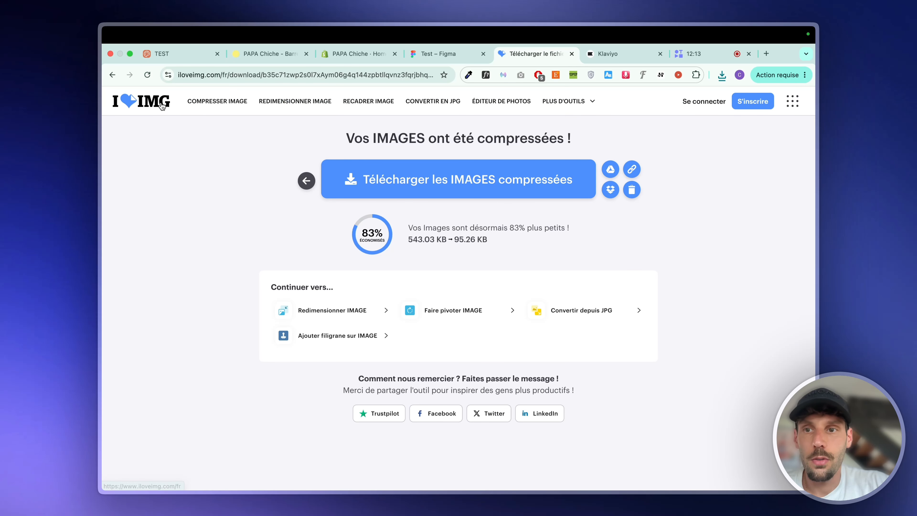
left_click(161, 105)
left_click(189, 103)
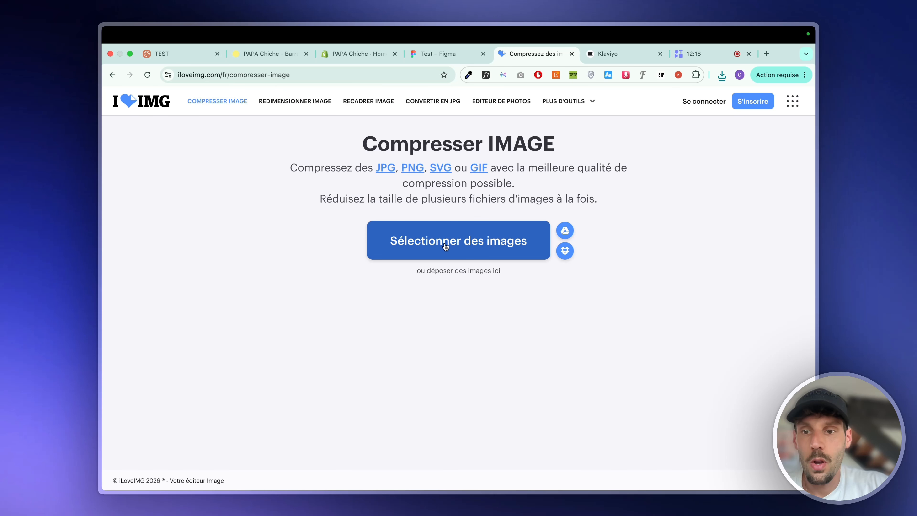
left_click(467, 242)
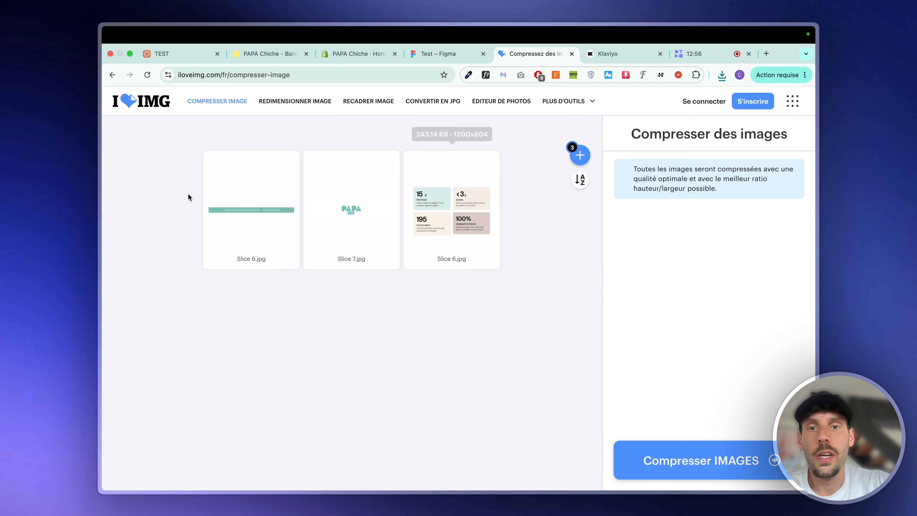
left_click(665, 461)
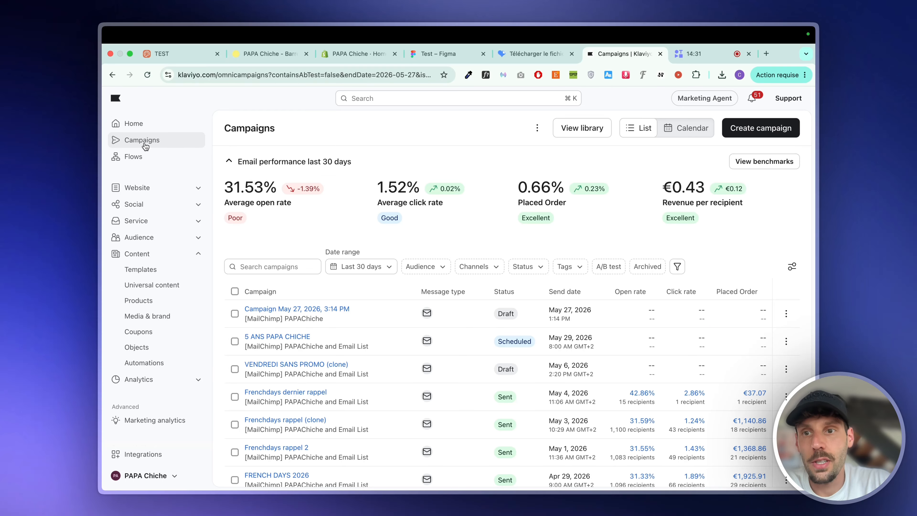
In Klaviyo, create a campaign sent to the [MailChimp] PAPAChiche list and start a new email template for its message
left_click(746, 128)
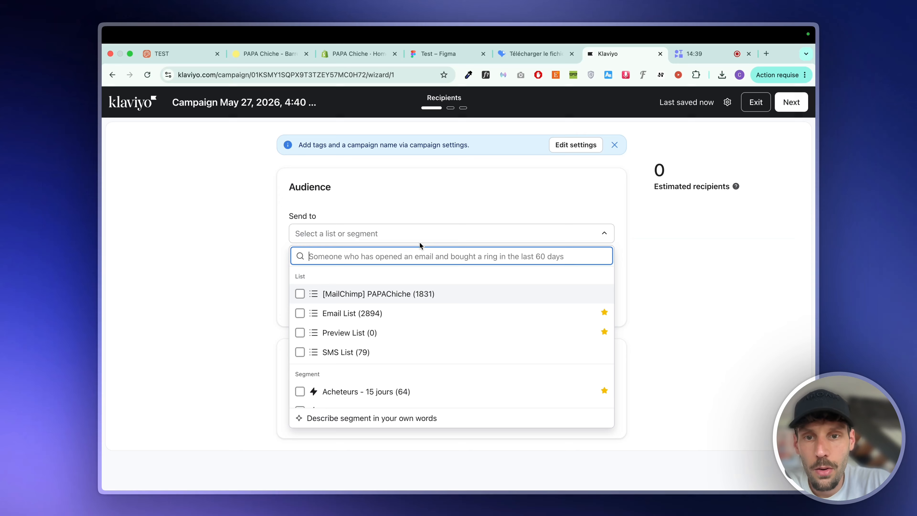
left_click(375, 294)
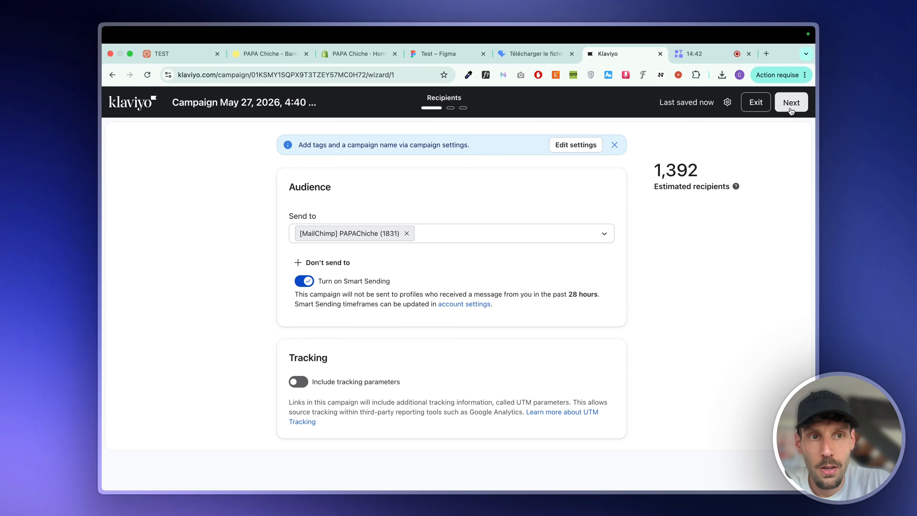
left_click(790, 105)
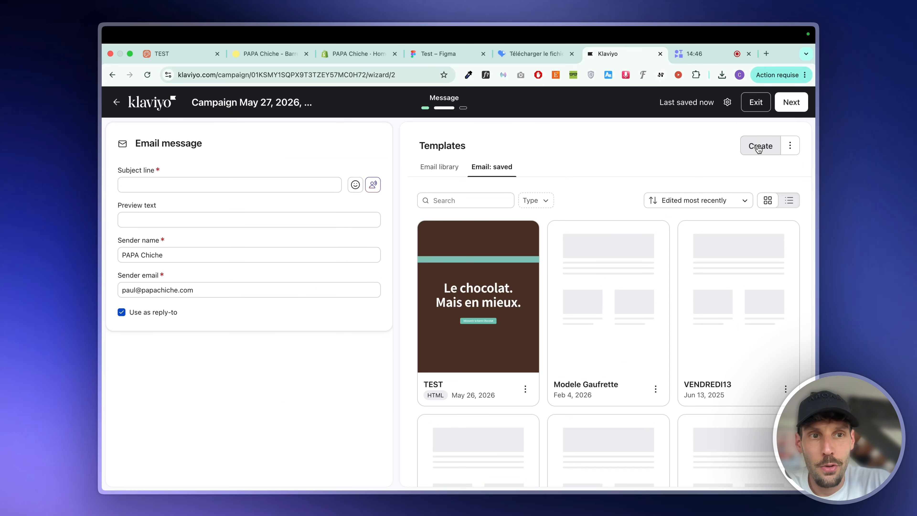
left_click(759, 147)
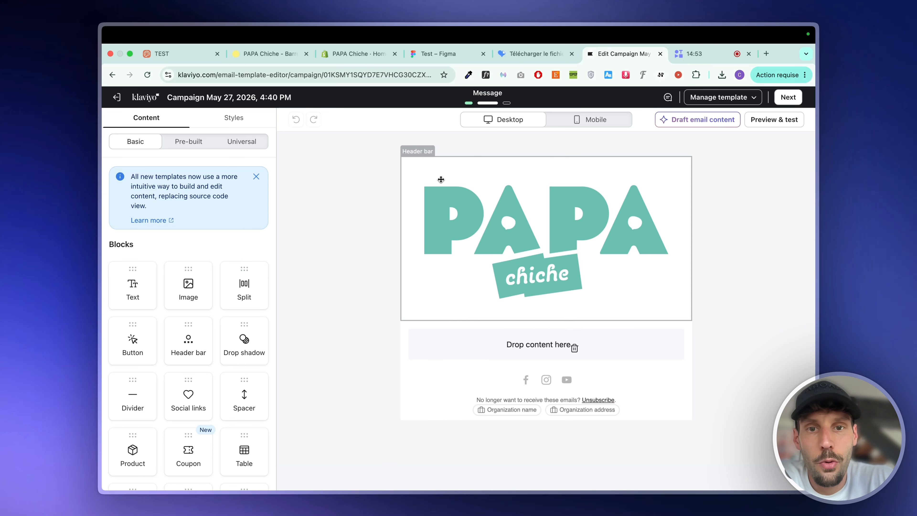
Remove the template's default blocks above the unsubscribe footer and stack two empty image blocks in their place
left_click(391, 220)
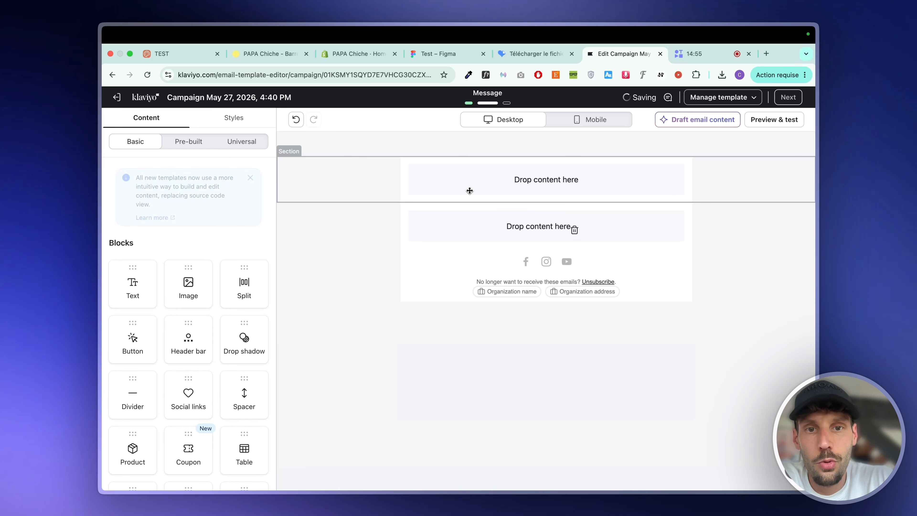
left_click(472, 184)
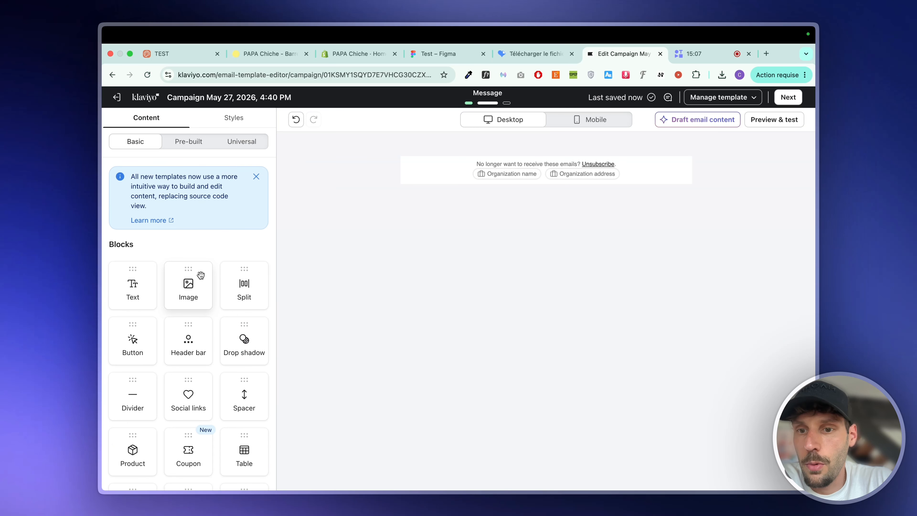
left_click_drag(198, 275, 432, 171)
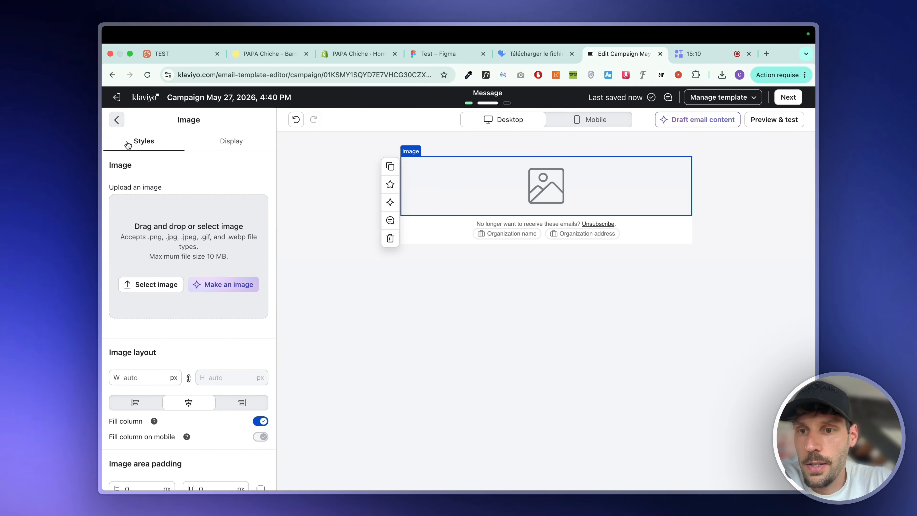
left_click(116, 119)
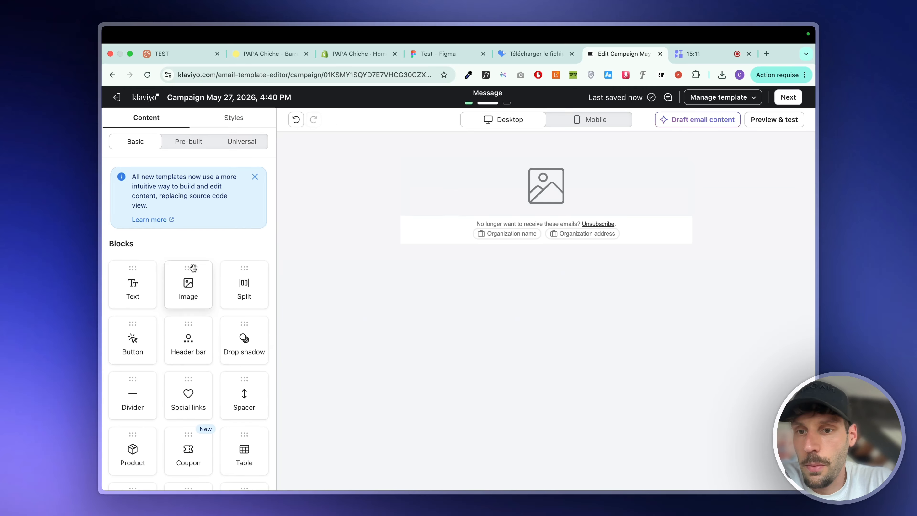
left_click_drag(186, 285, 398, 257)
left_click(390, 226)
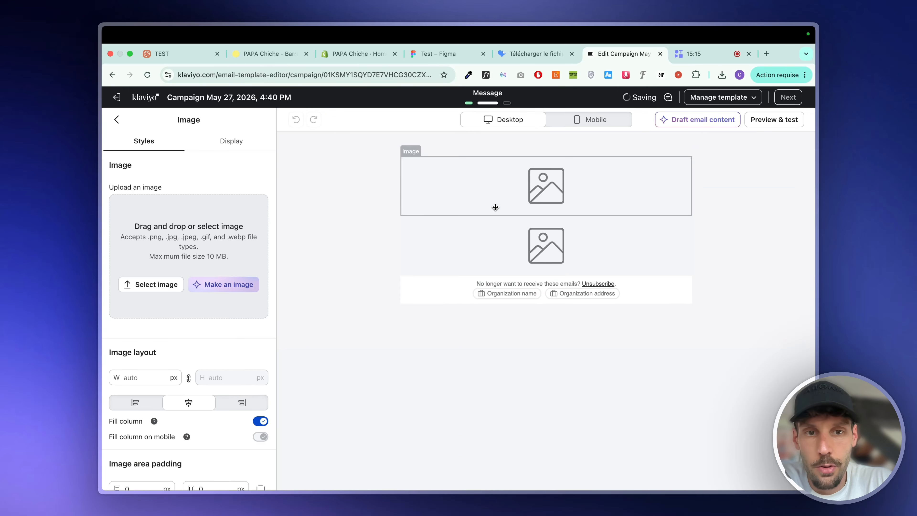
Fill the first image block with the announcement bar Slice 6-copy-0 and the second with the logo Slice 7 from the image library
left_click(503, 200)
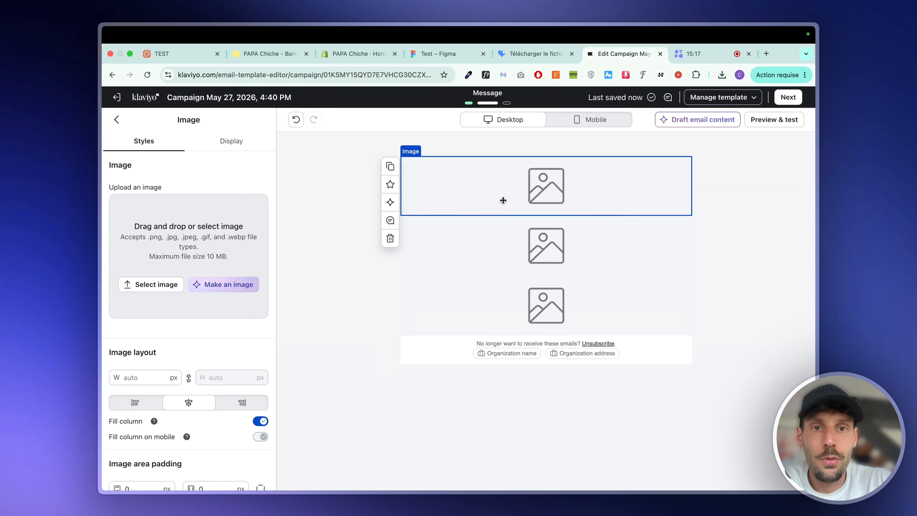
left_click(164, 287)
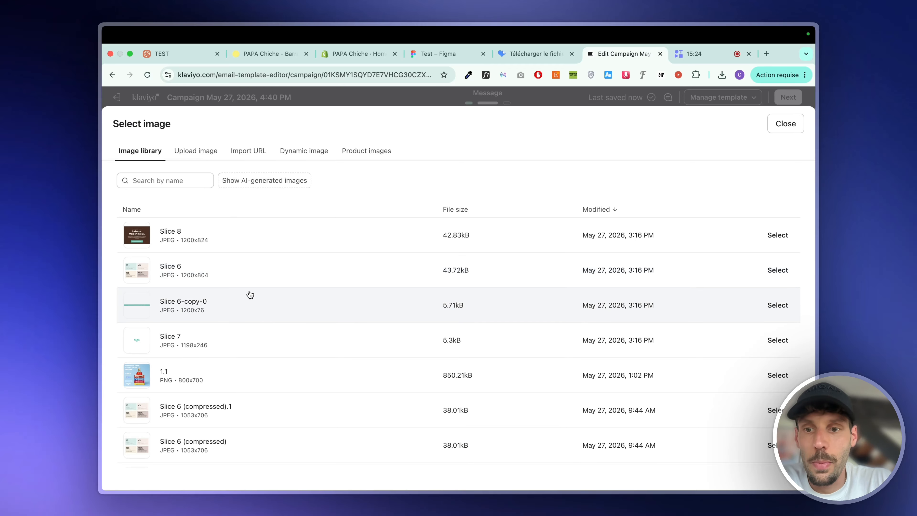
left_click(234, 309)
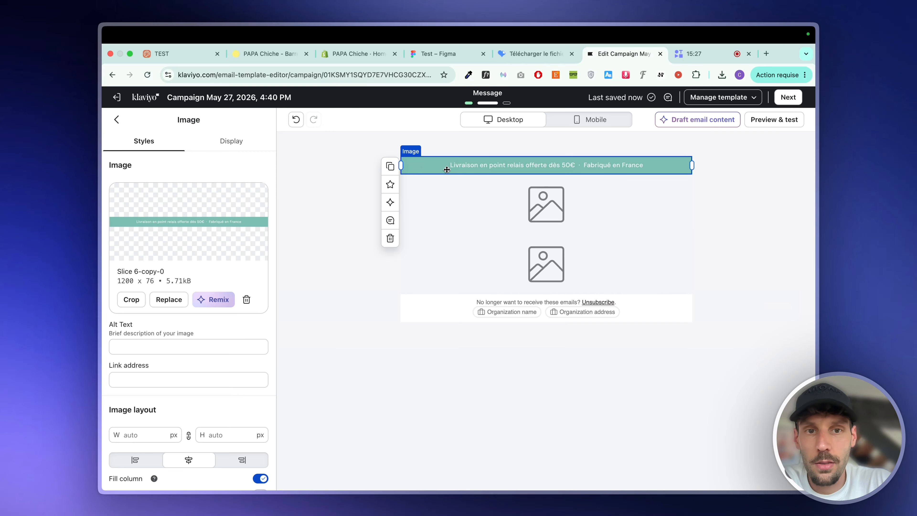
left_click(474, 200)
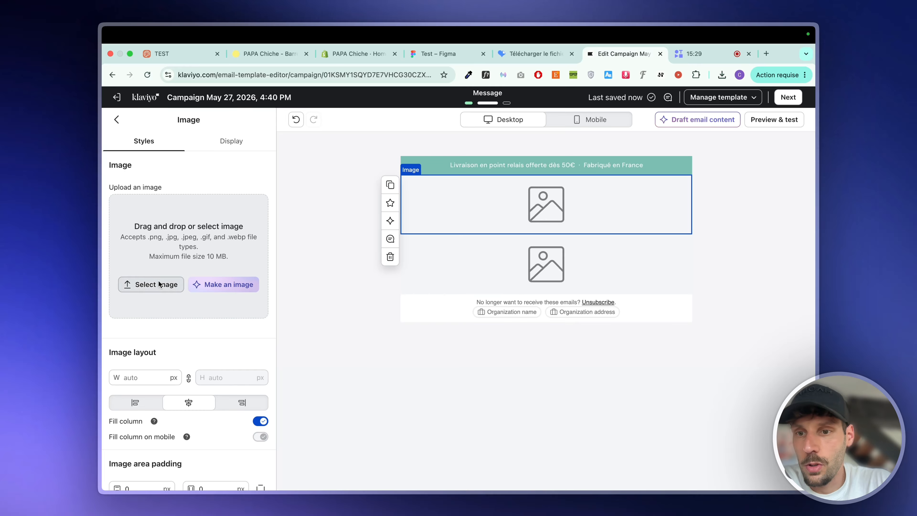
left_click(151, 284)
left_click(199, 340)
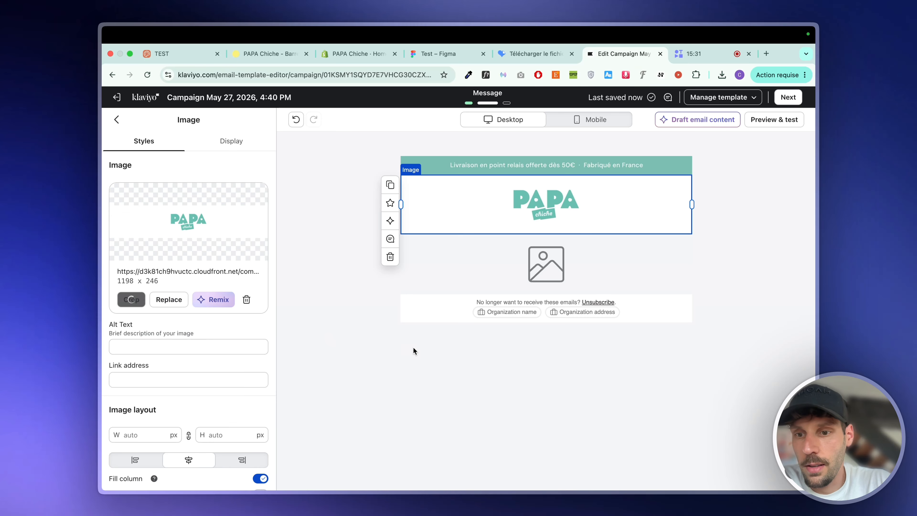
Put the hero image Slice 8 in the third block, then duplicate that block and replace the copy's image with stat cards Slice 6
left_click(481, 257)
left_click(172, 285)
left_click(775, 268)
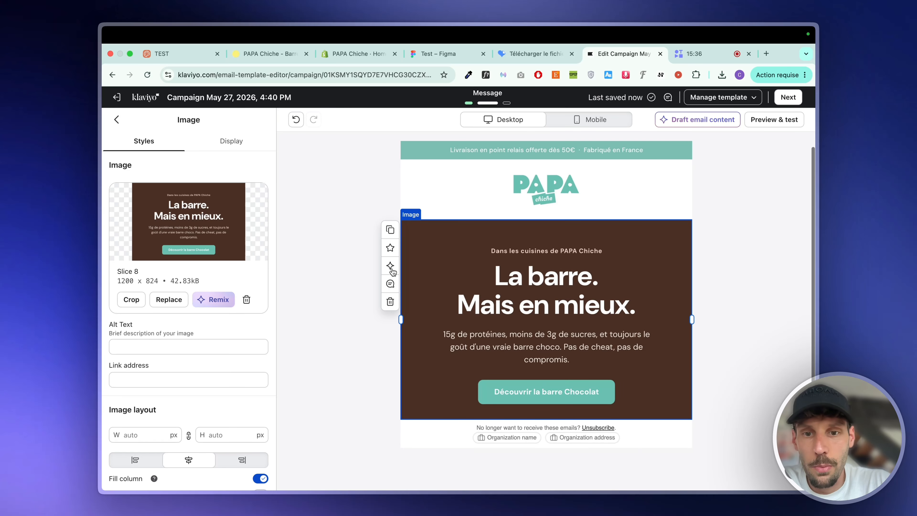
left_click(390, 244)
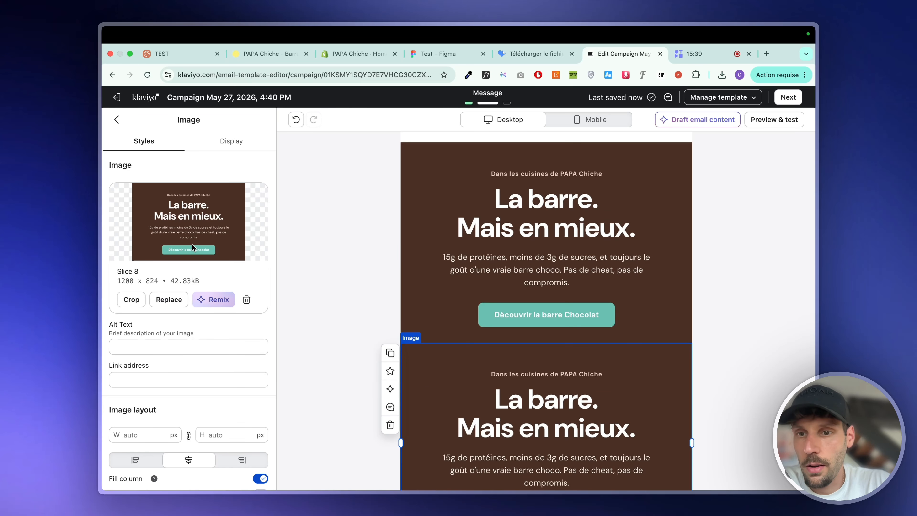
left_click(169, 298)
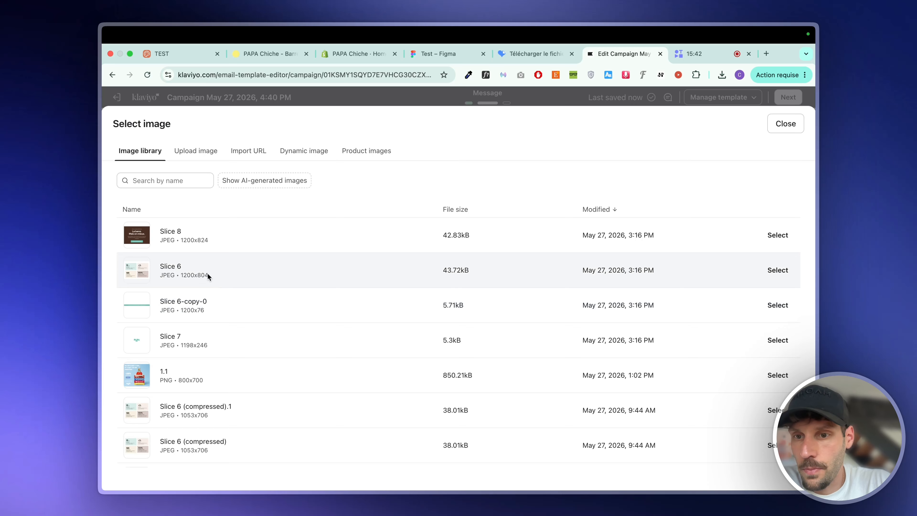
left_click(208, 276)
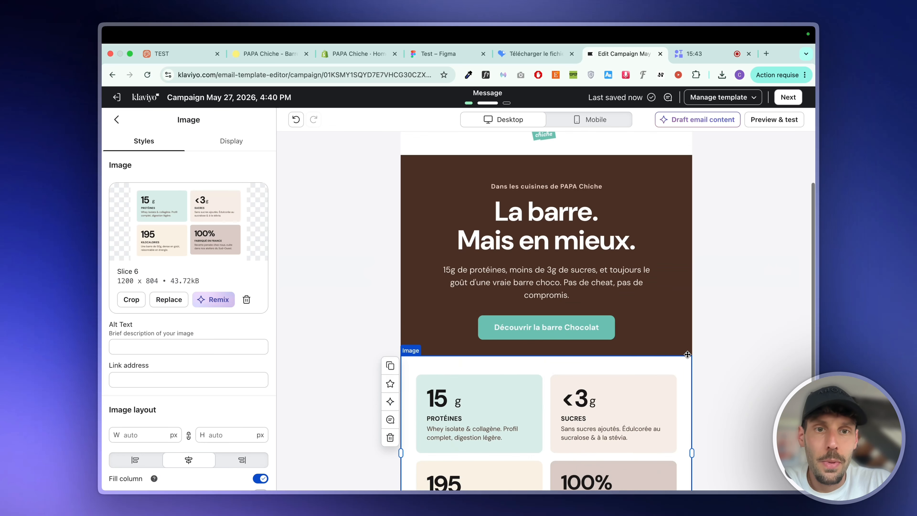
Examine the stacked announcement bar, logo, hero and stat card images one by one to check how they join
scroll(564, 172, "up", 5)
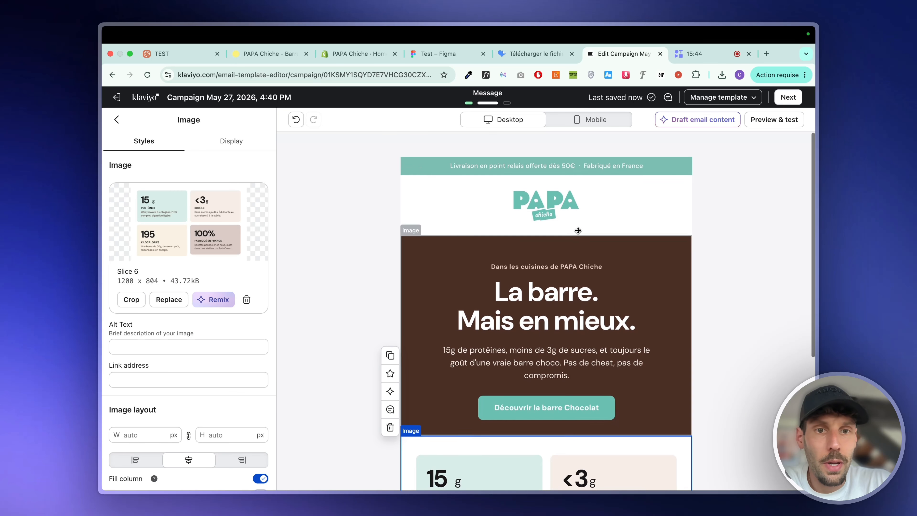
left_click(564, 171)
left_click(578, 204)
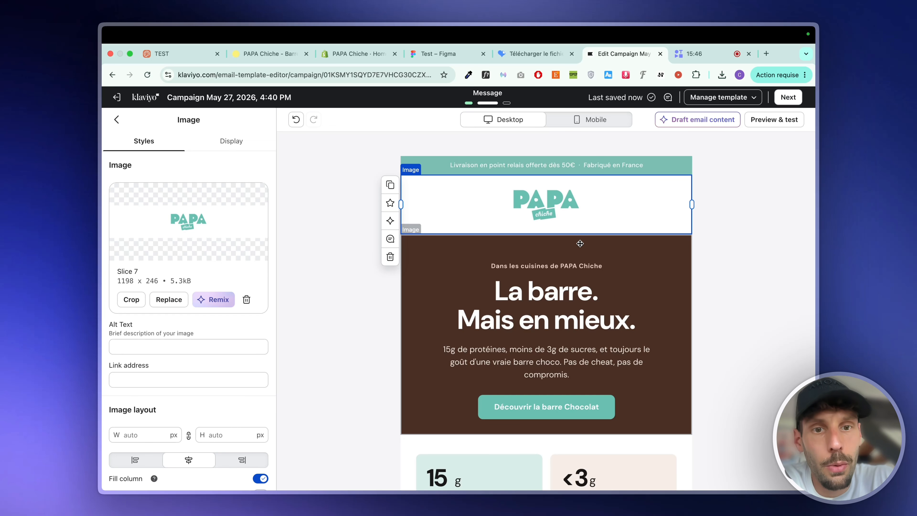
left_click(580, 243)
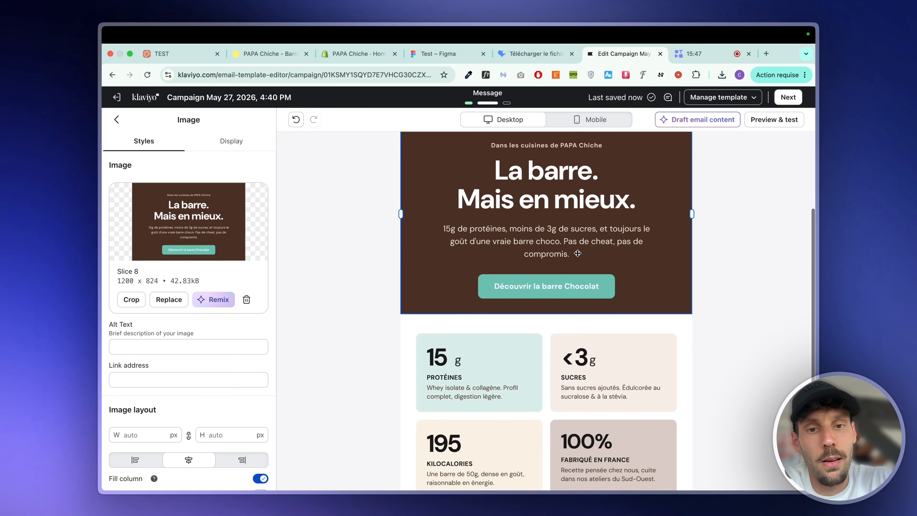
scroll(522, 303, "down", 2)
left_click(522, 303)
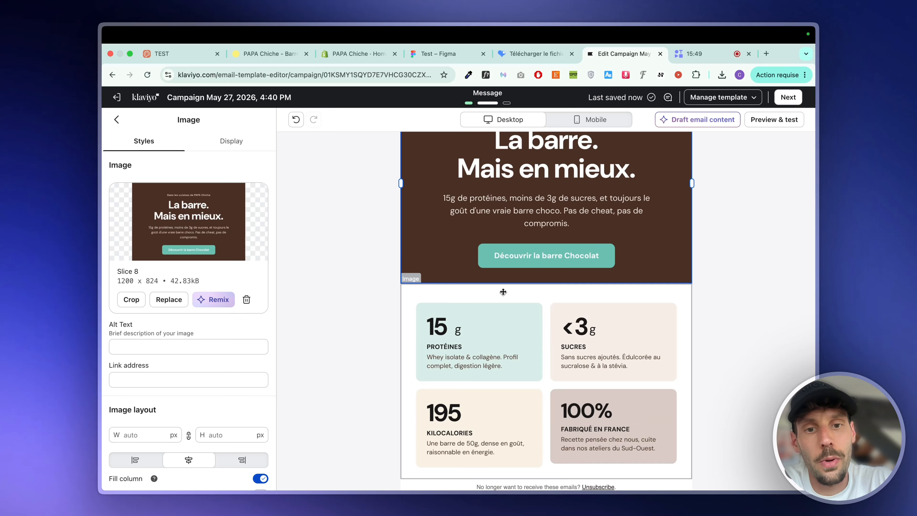
scroll(532, 292, "up", 5)
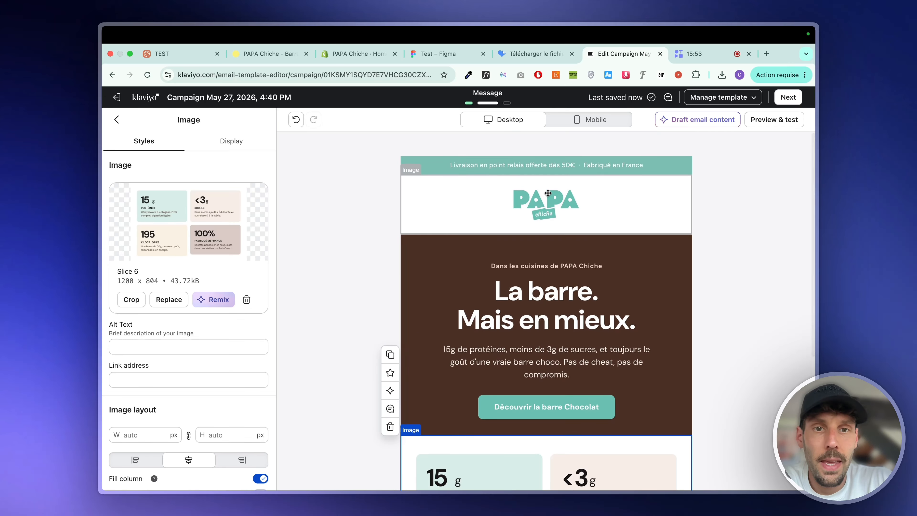
Preview the assembled email in the mobile layout and return to the desktop layout
left_click(585, 122)
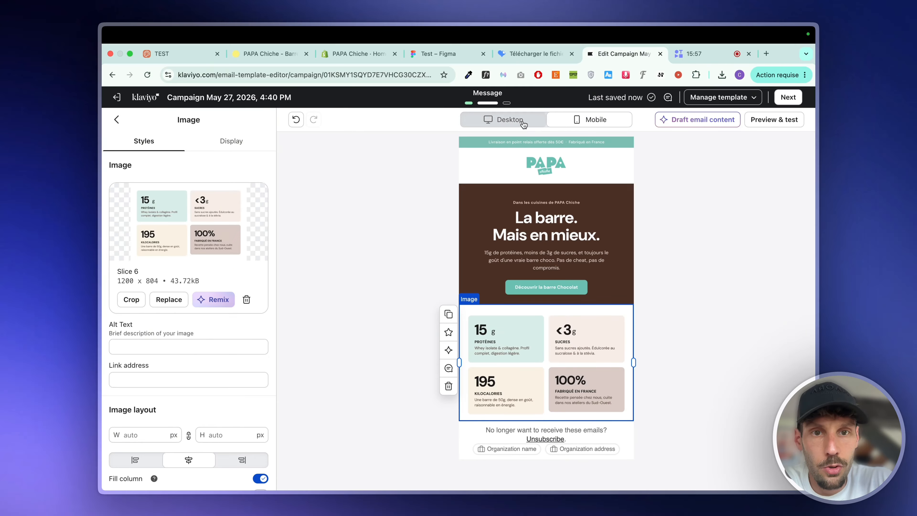
left_click(498, 119)
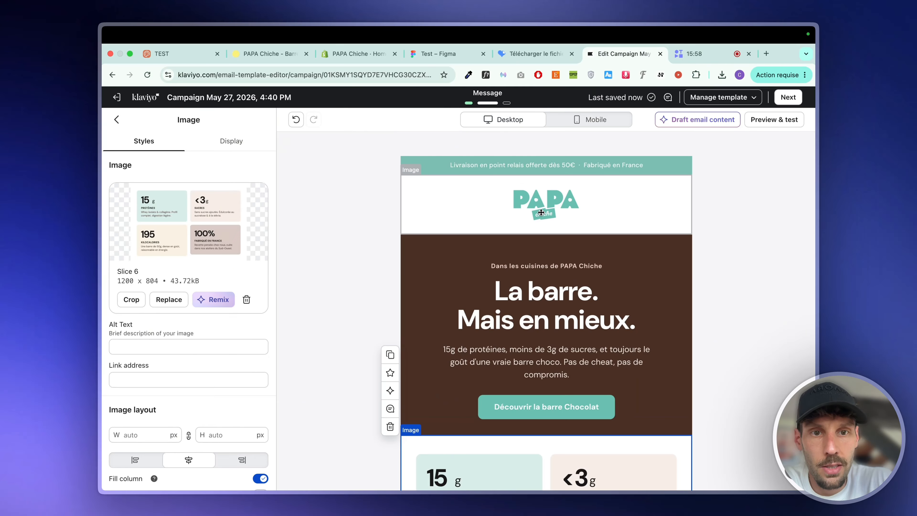
scroll(542, 218, "down", 1)
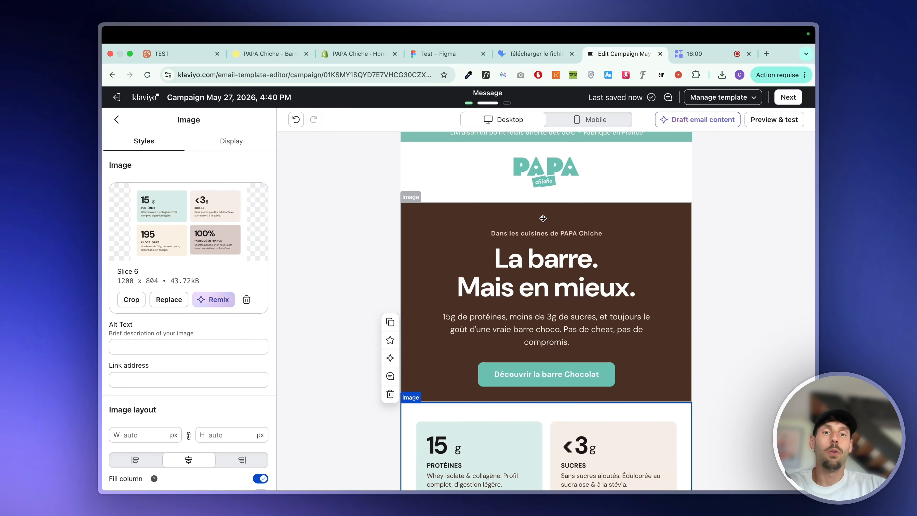